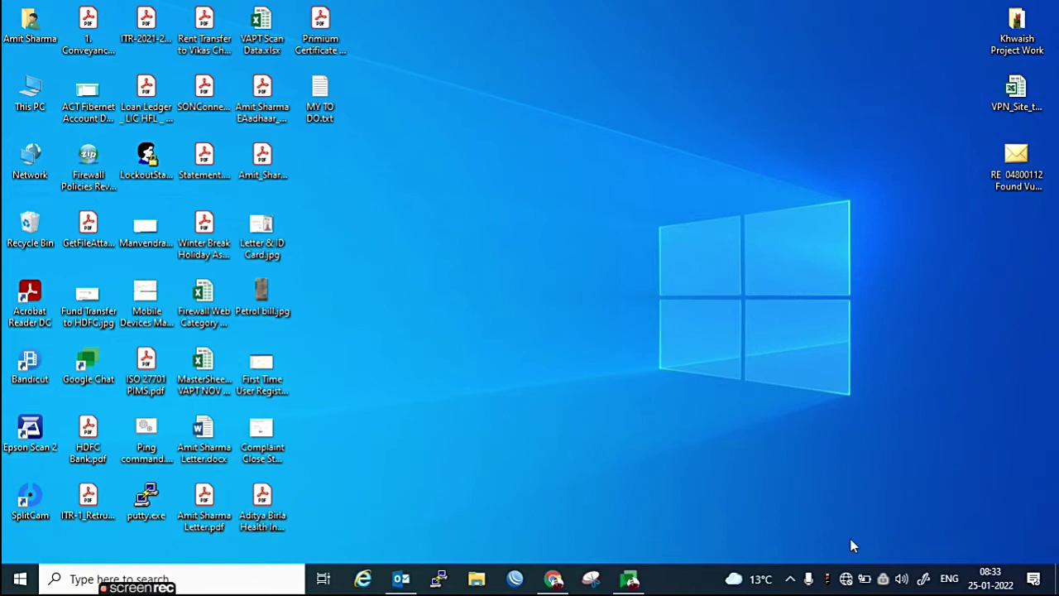
- Connect the computer to the open Wi-Fi network Linksys00392
left_click(845, 578)
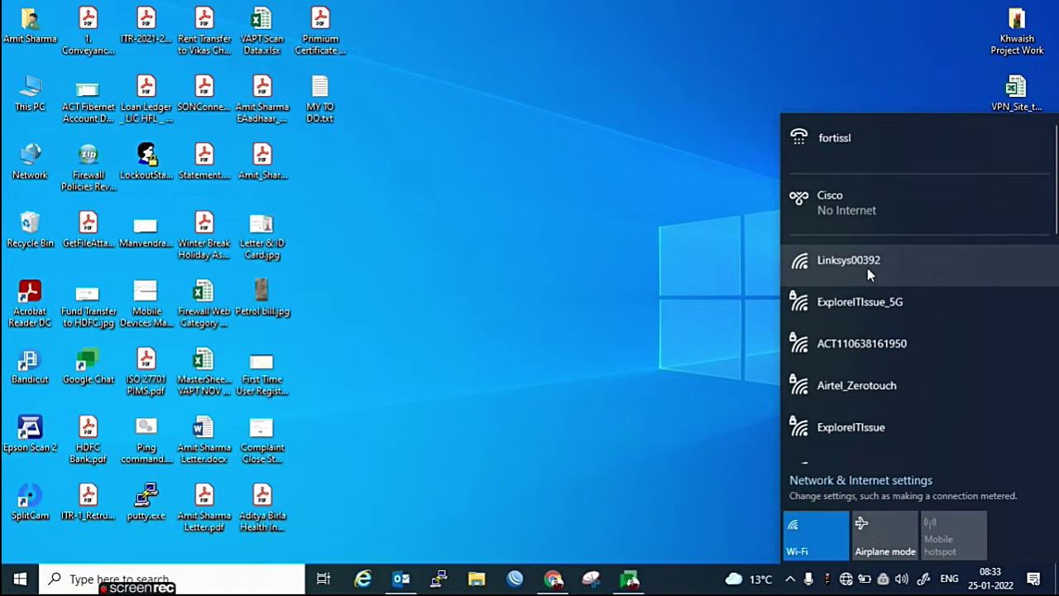
left_click(867, 268)
left_click(971, 373)
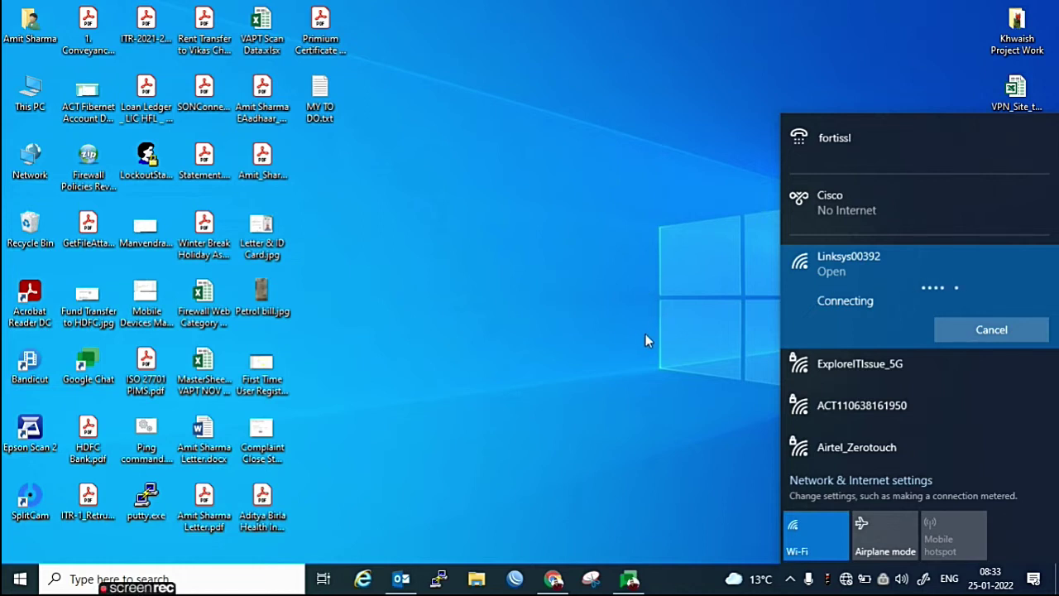
- Run ipconfig in a Command Prompt window and start a continuous ping to the default gateway 192.168.1.1
key("super+r")
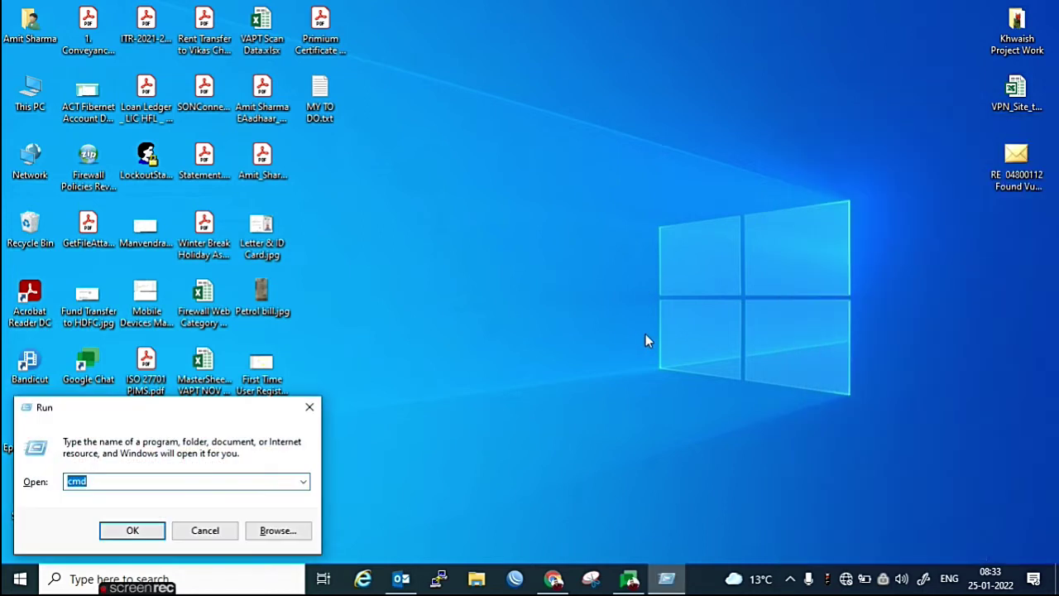
type("cmd")
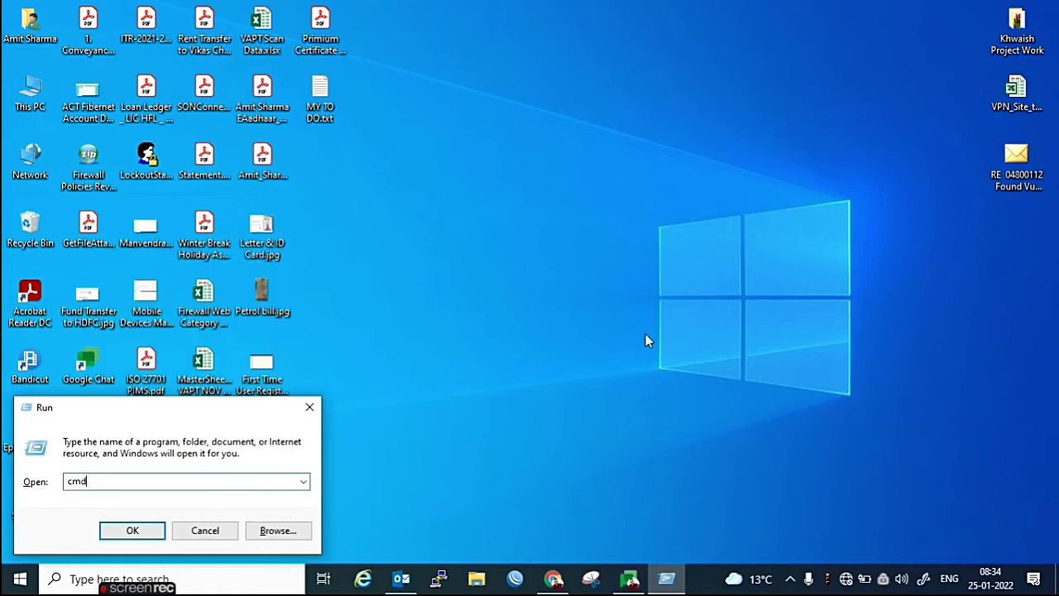
key("Return")
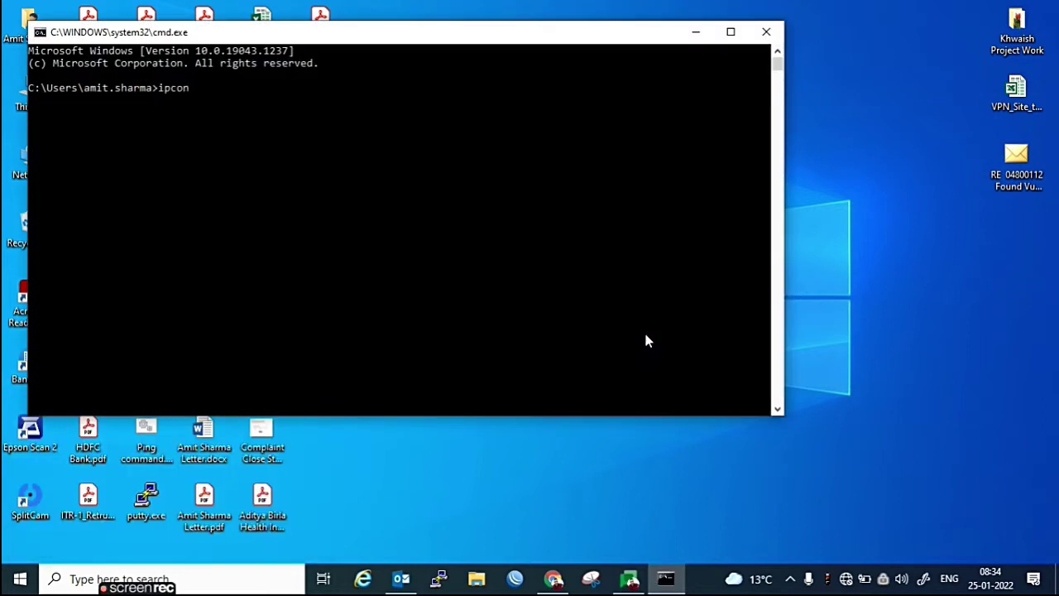
type("ipconfig")
key("Return")
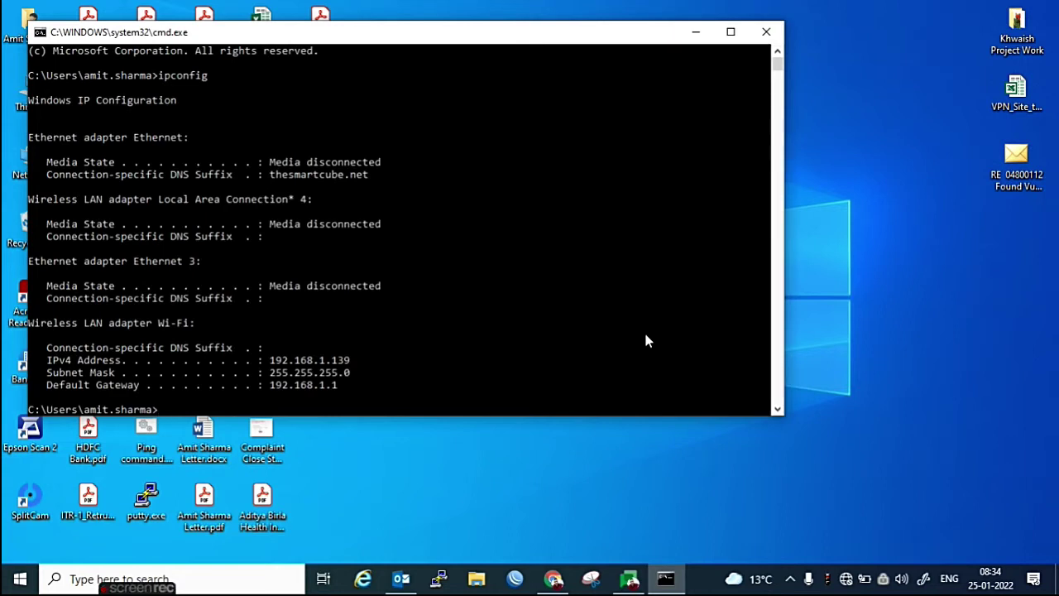
type("ping 192.168.1.1 -t")
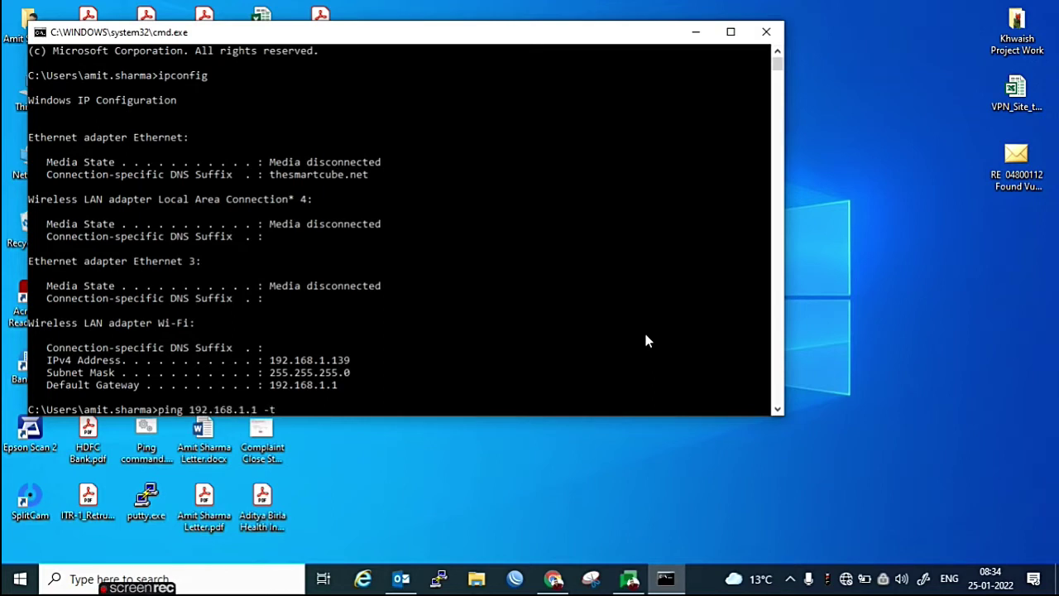
key("Return")
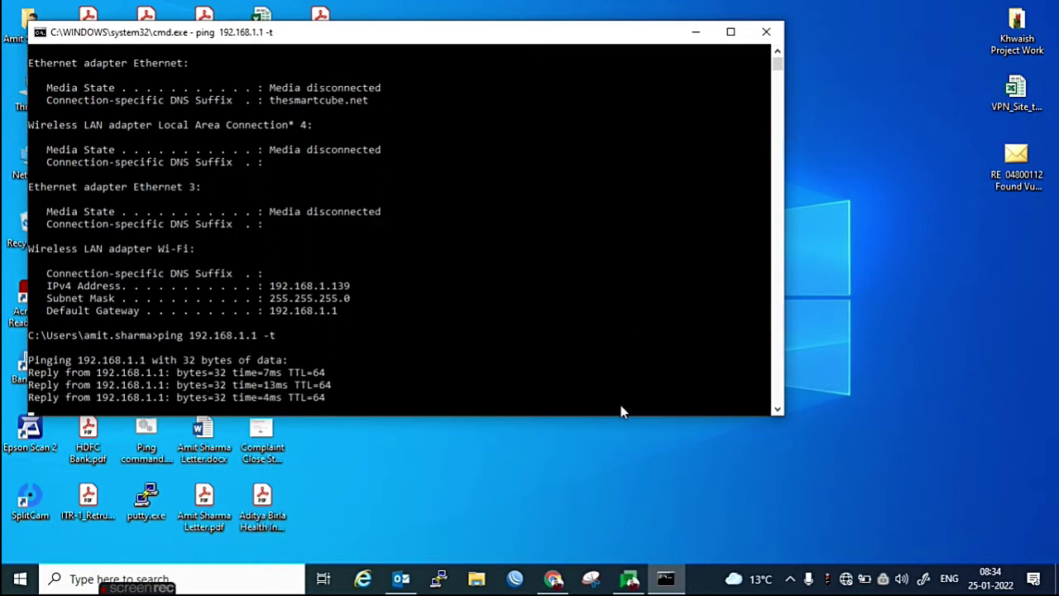
- Switch to Google Chrome and load the router's address 192.168.1.1
mouse_move(552, 578)
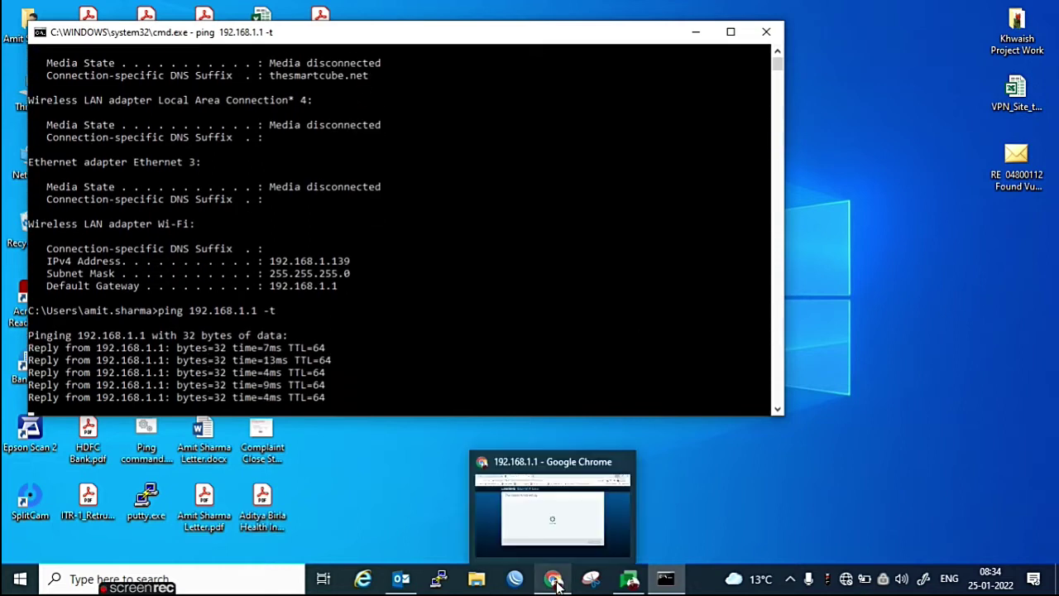
left_click(569, 505)
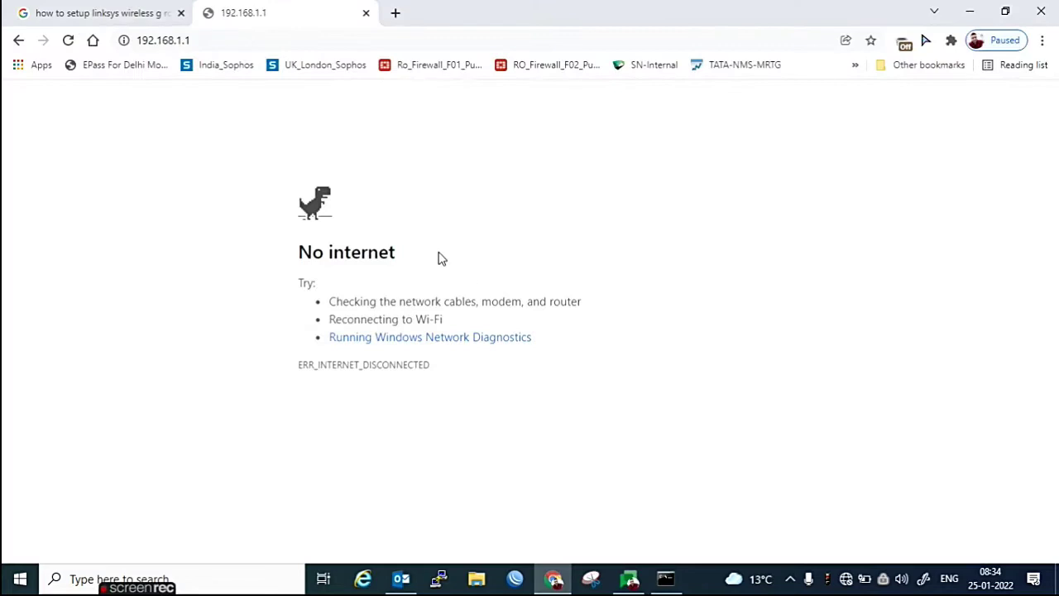
left_click(319, 41)
type("192.168.")
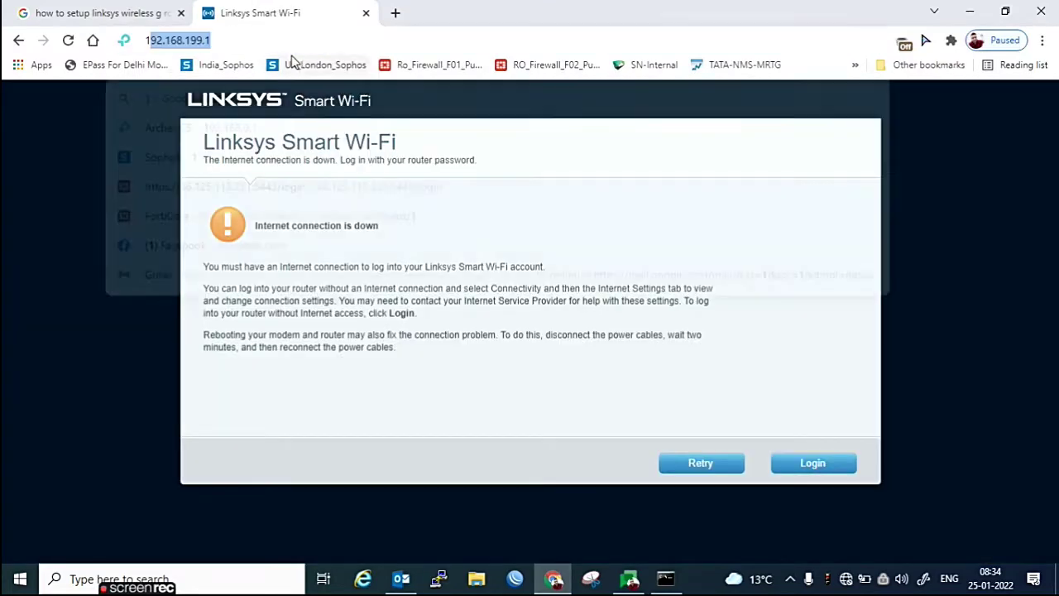
type("1.1")
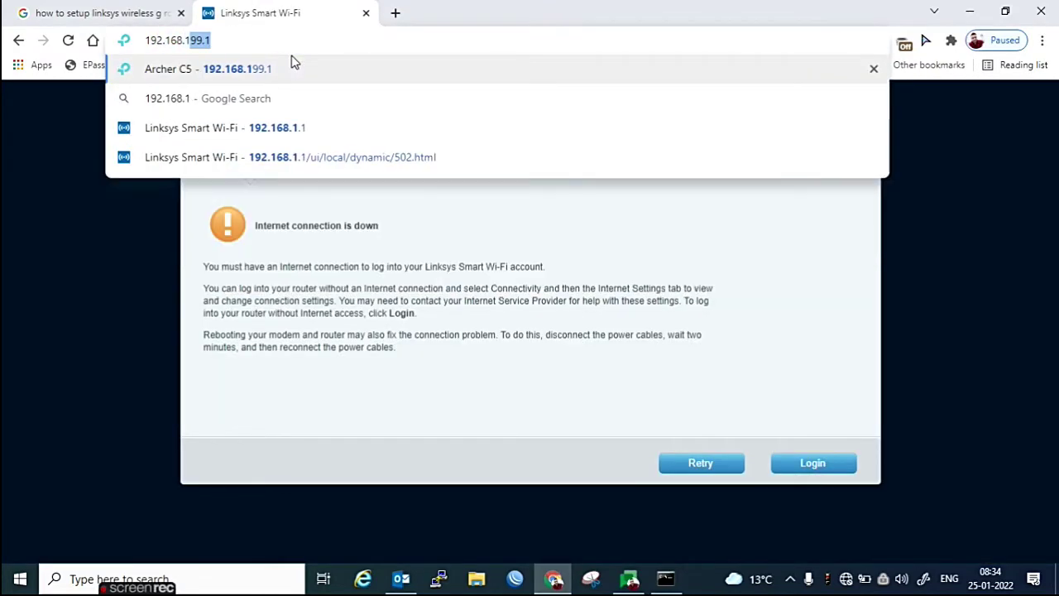
key("Return")
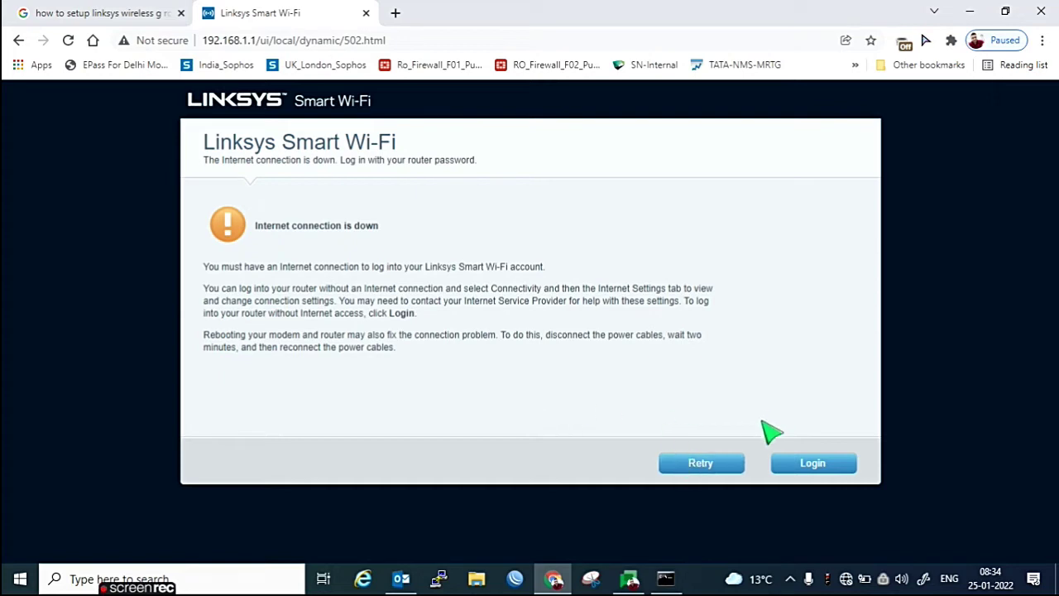
- Sign in to the Linksys router with the router password and decline saving it in the browser
left_click(773, 463)
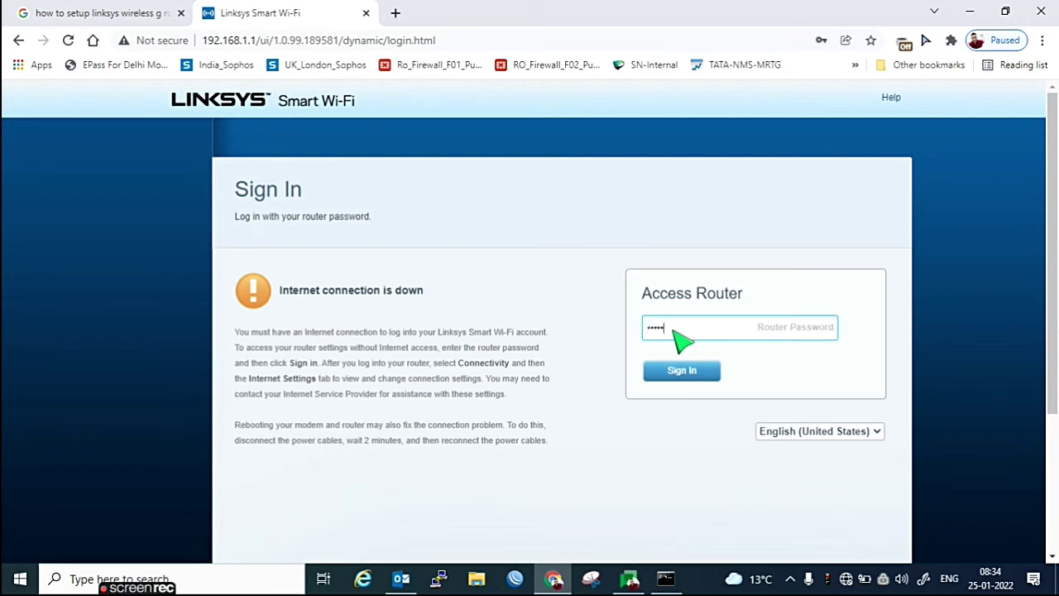
key("Return")
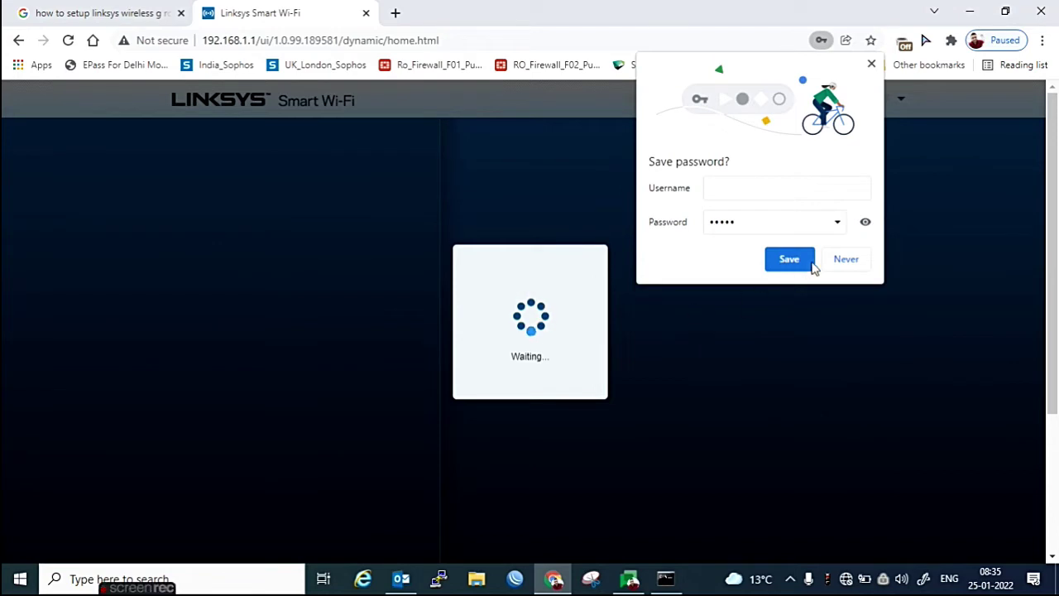
left_click(837, 261)
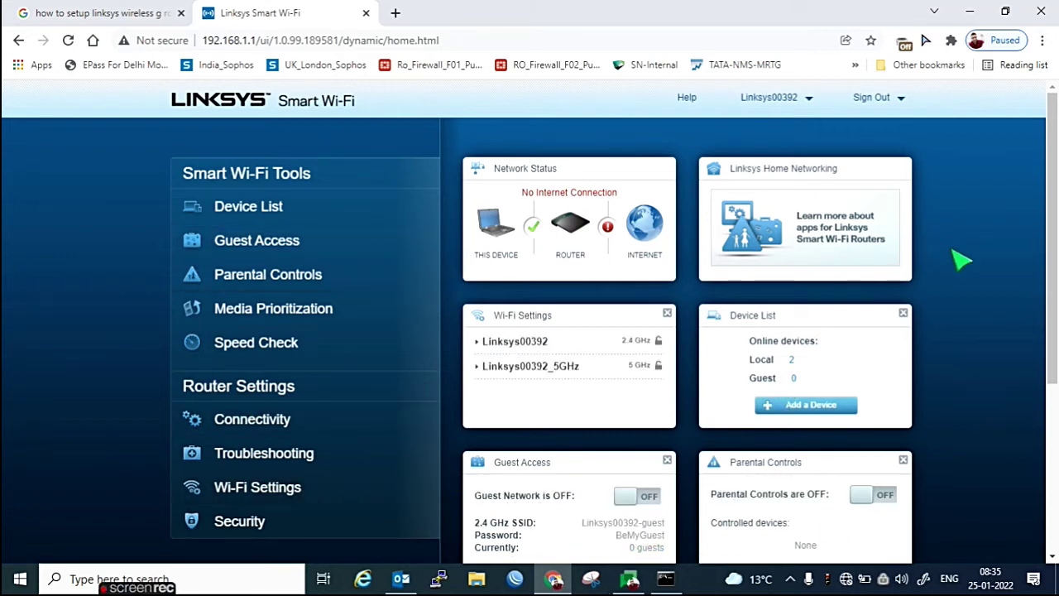
- Look through the router's home page and its Device List, Guest Access and Parental Controls pages
scroll(968, 282, "down", 1)
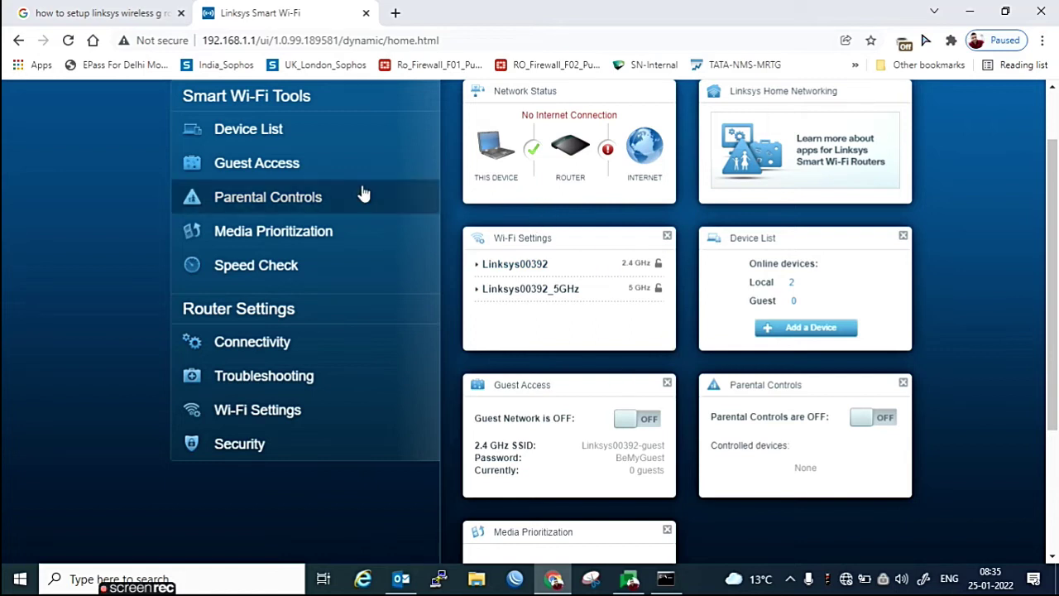
scroll(361, 194, "up", 1)
left_click(254, 213)
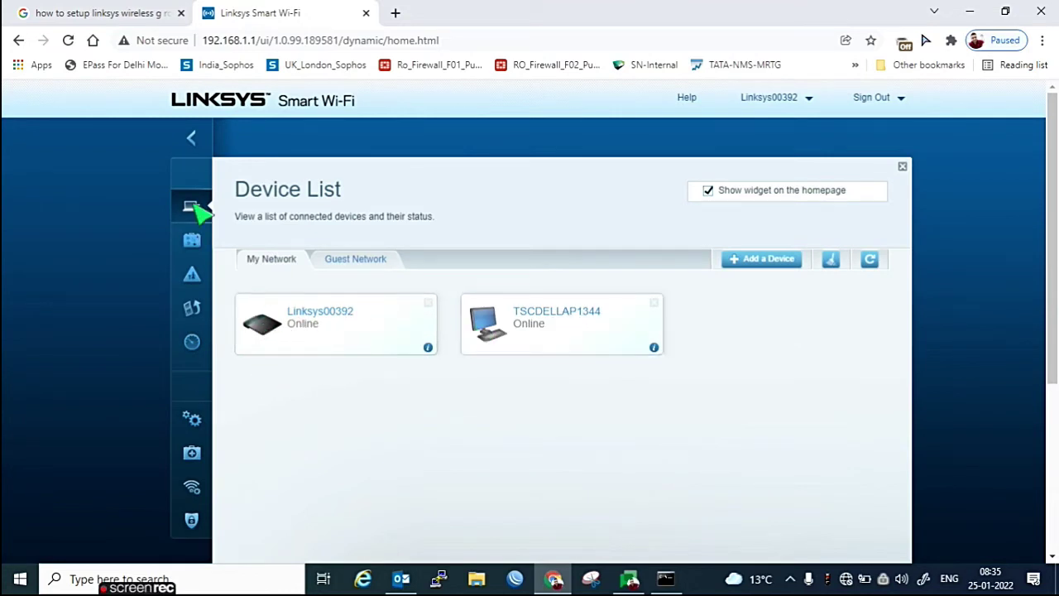
left_click(199, 240)
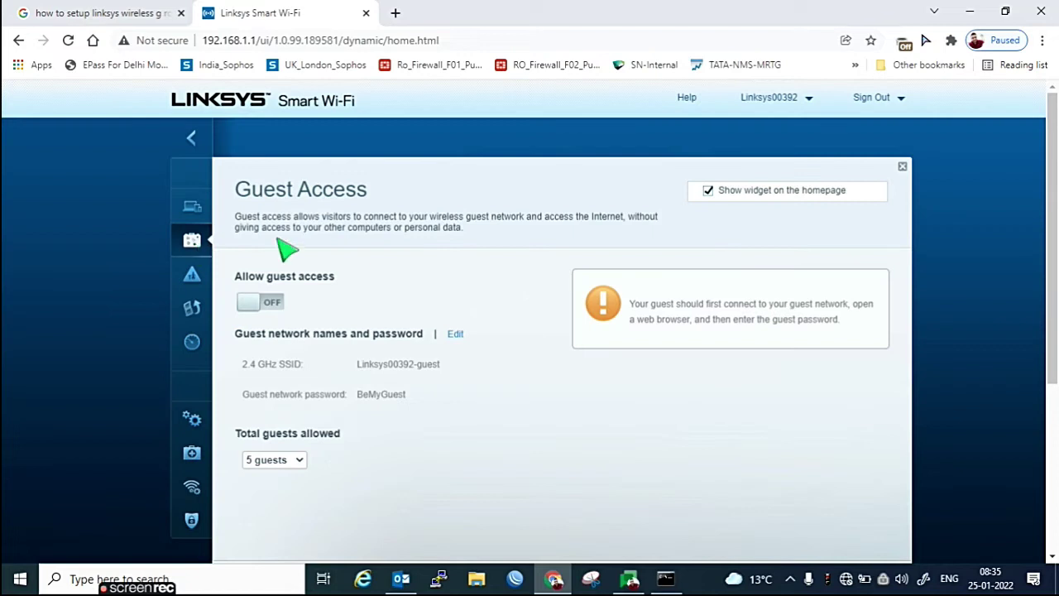
left_click(197, 276)
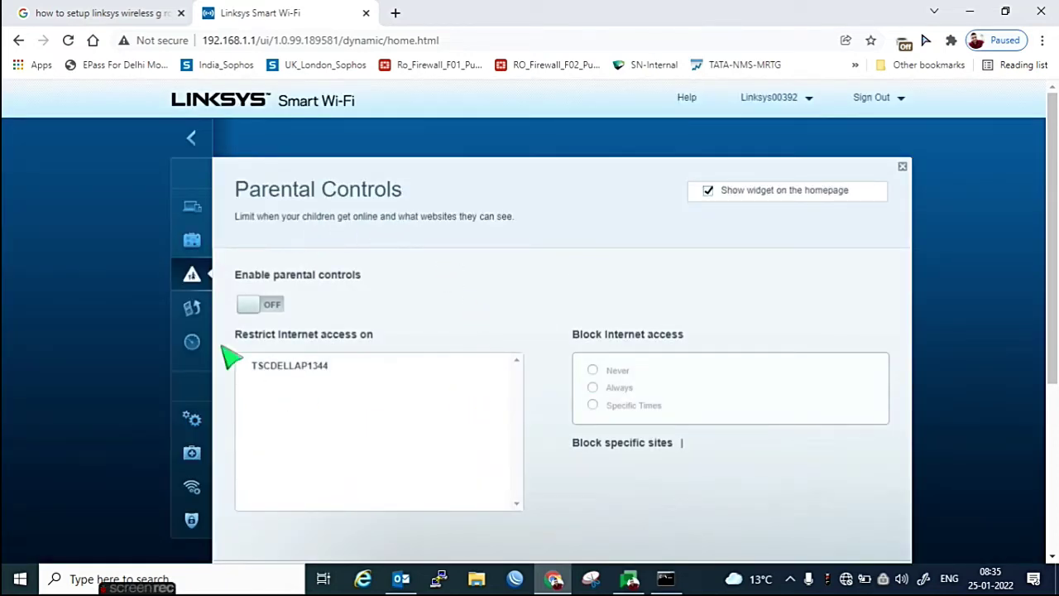
- Change the IPv4 Internet connection type to Static IP in the router's Connectivity settings
left_click(198, 425)
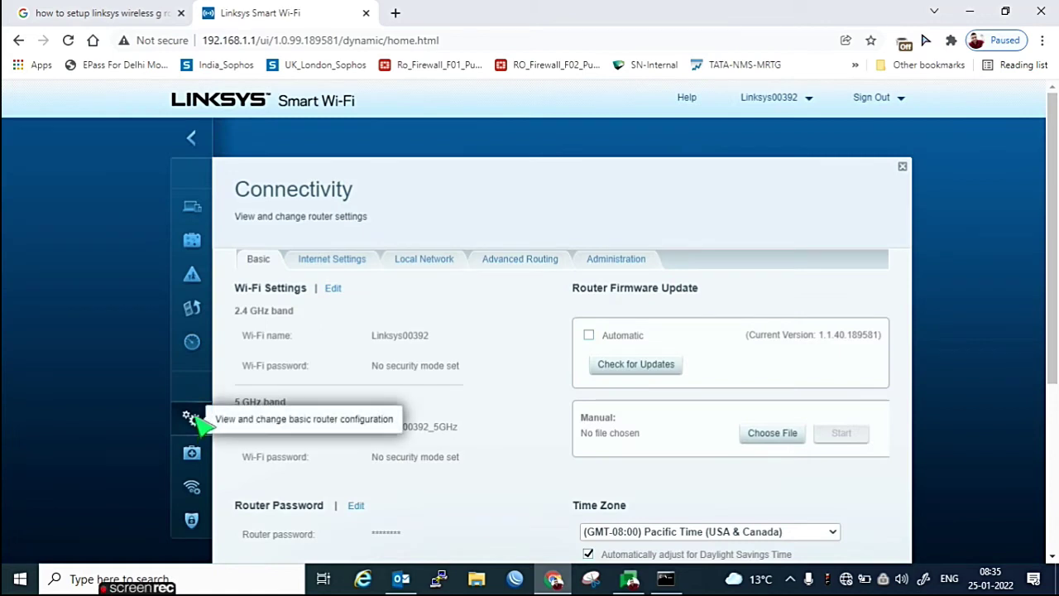
left_click(335, 261)
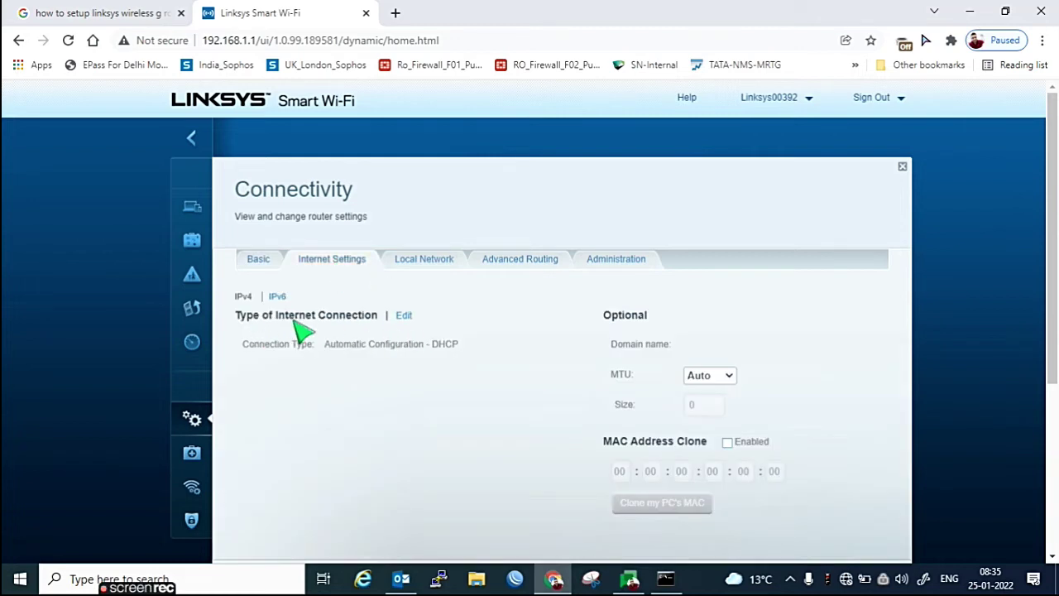
left_click(403, 318)
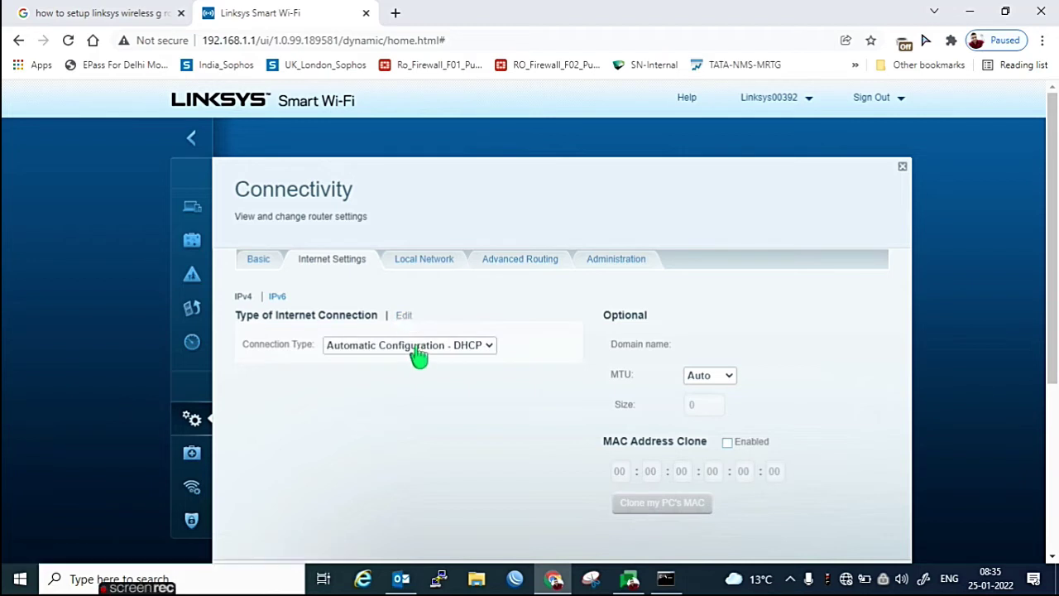
left_click(417, 349)
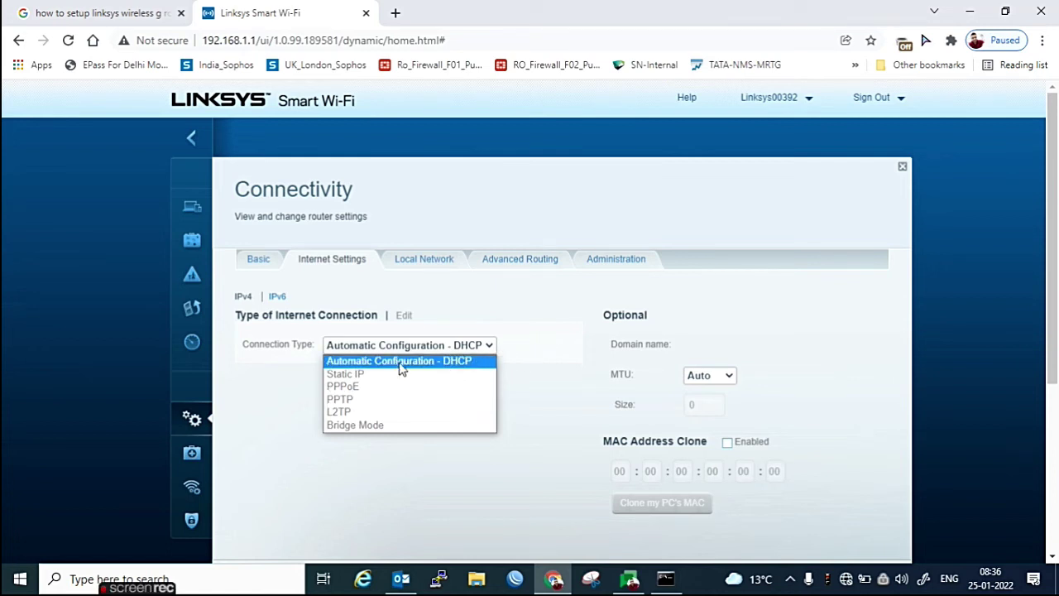
left_click(367, 375)
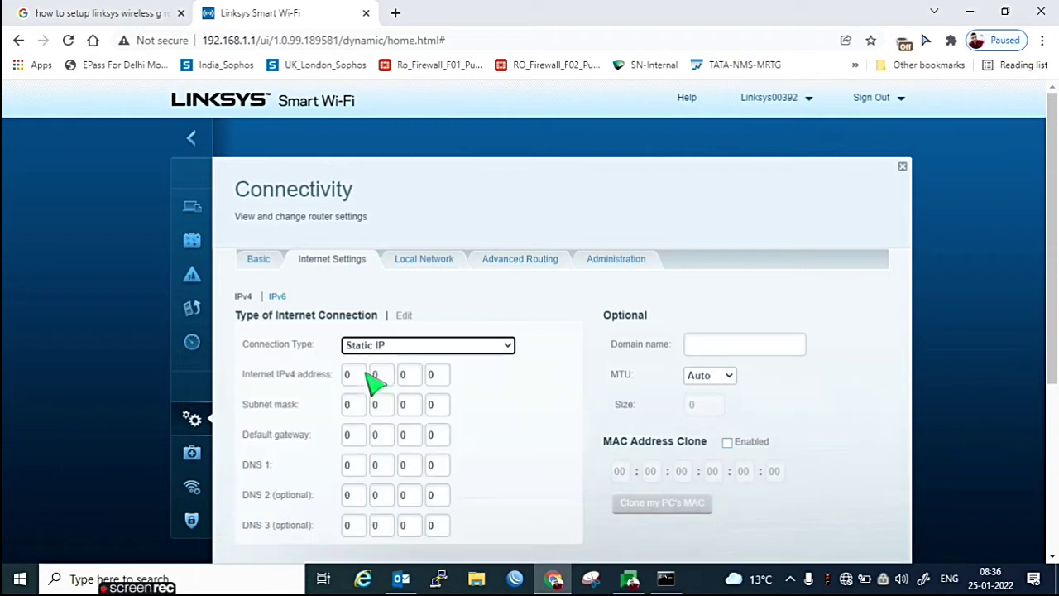
- Set the Internet IPv4 address of the static connection to 192.168.199.20
left_click(356, 374)
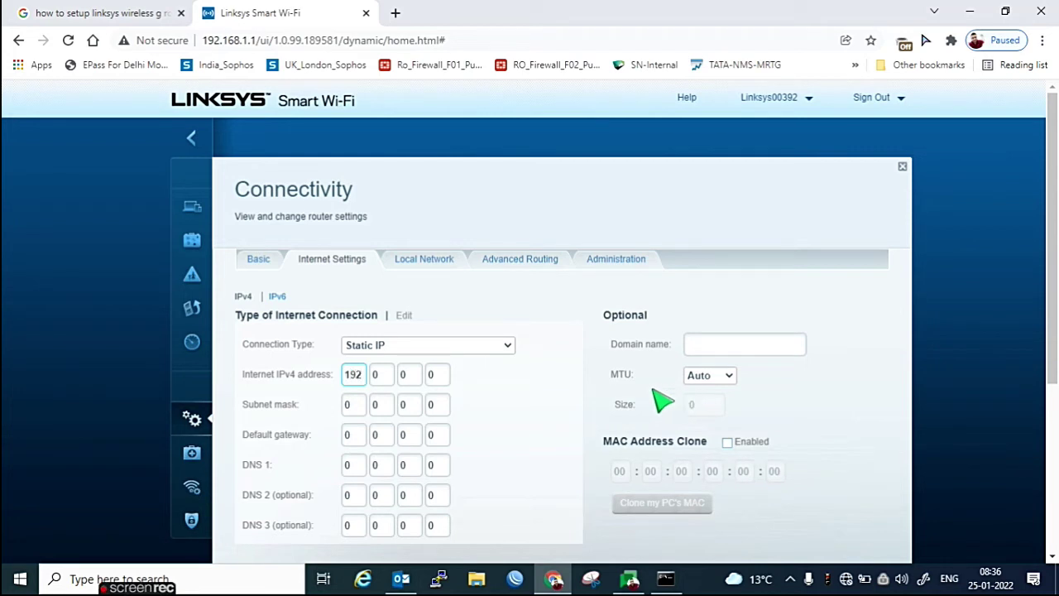
left_click(373, 378)
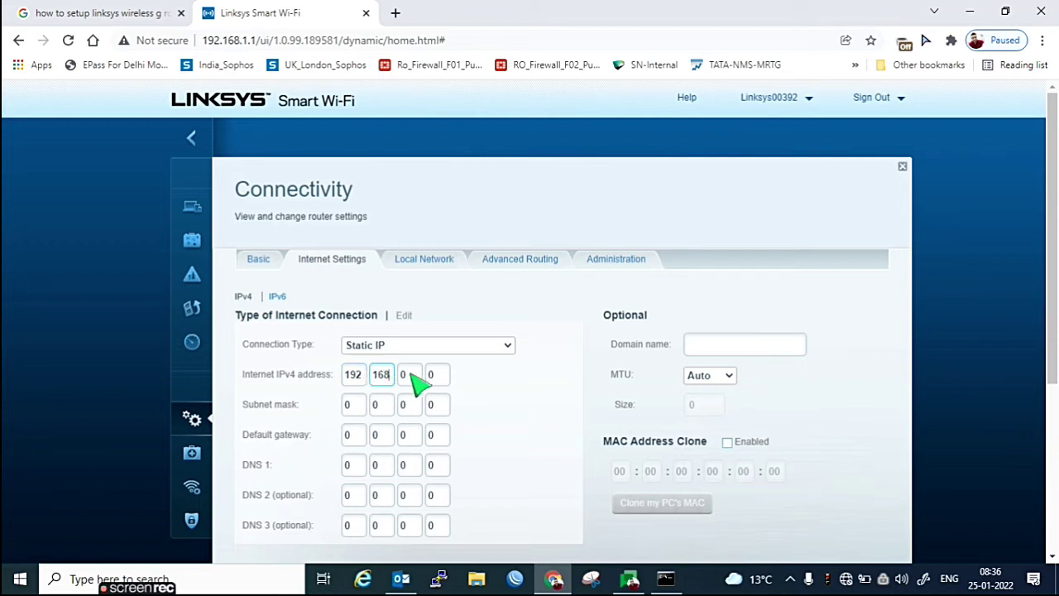
right_click(404, 376)
left_click(404, 375)
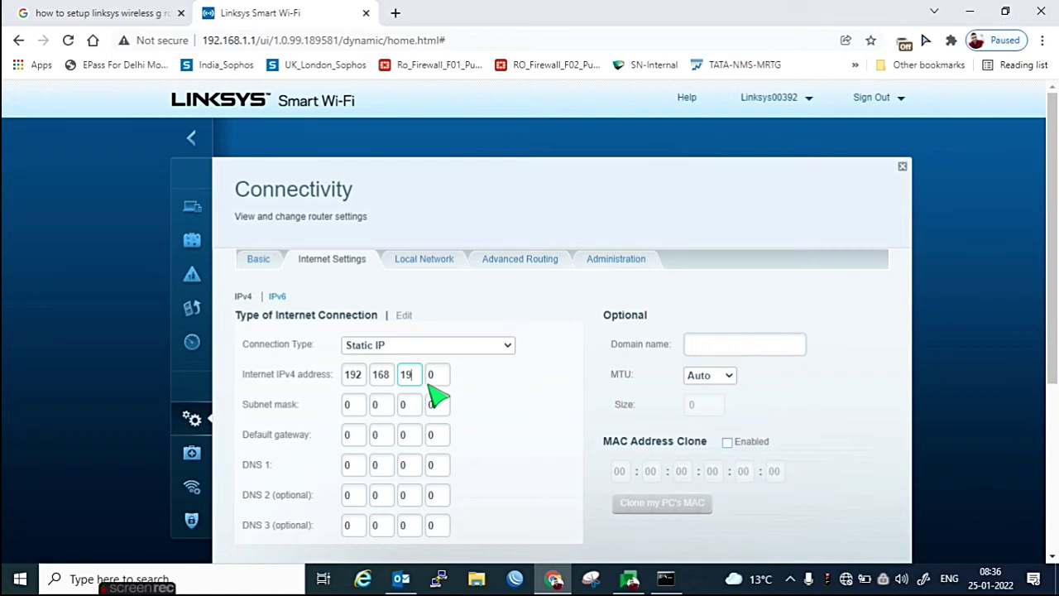
type("199")
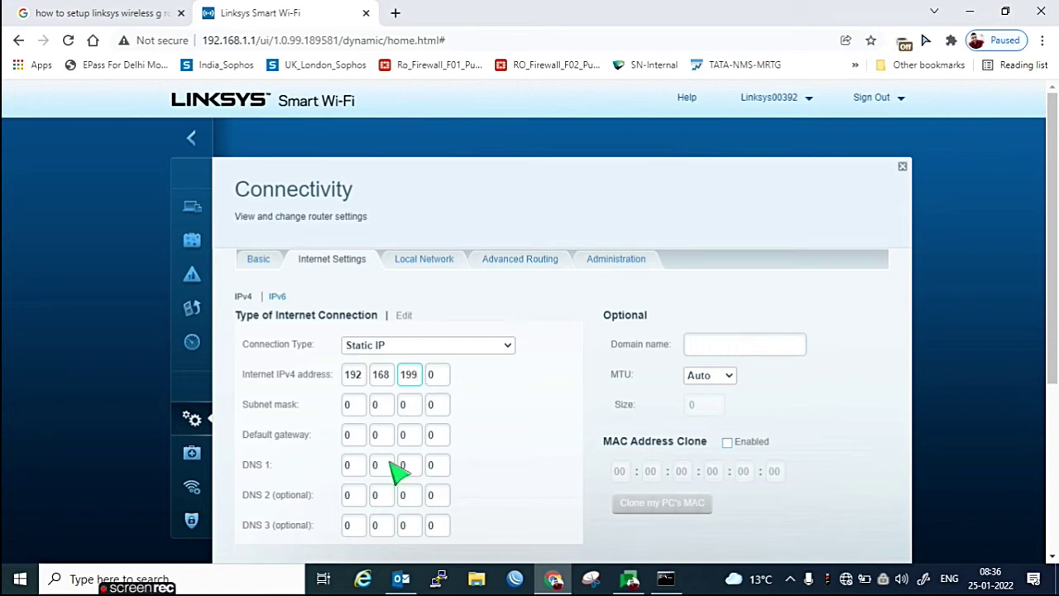
left_click(440, 383)
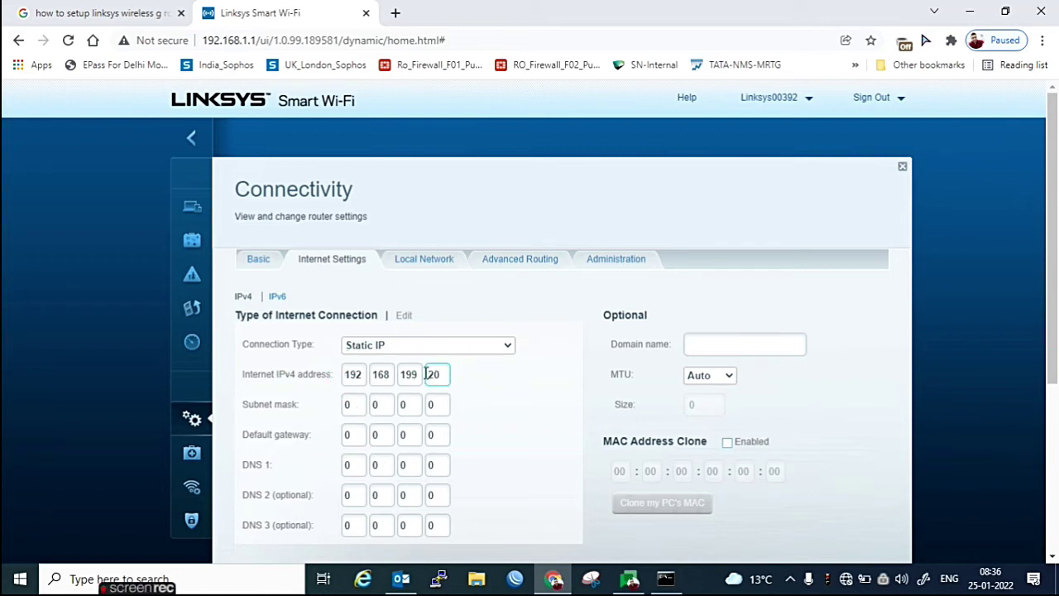
type("20")
- Set the subnet mask of the static connection to 255.255.255.0
key("Tab")
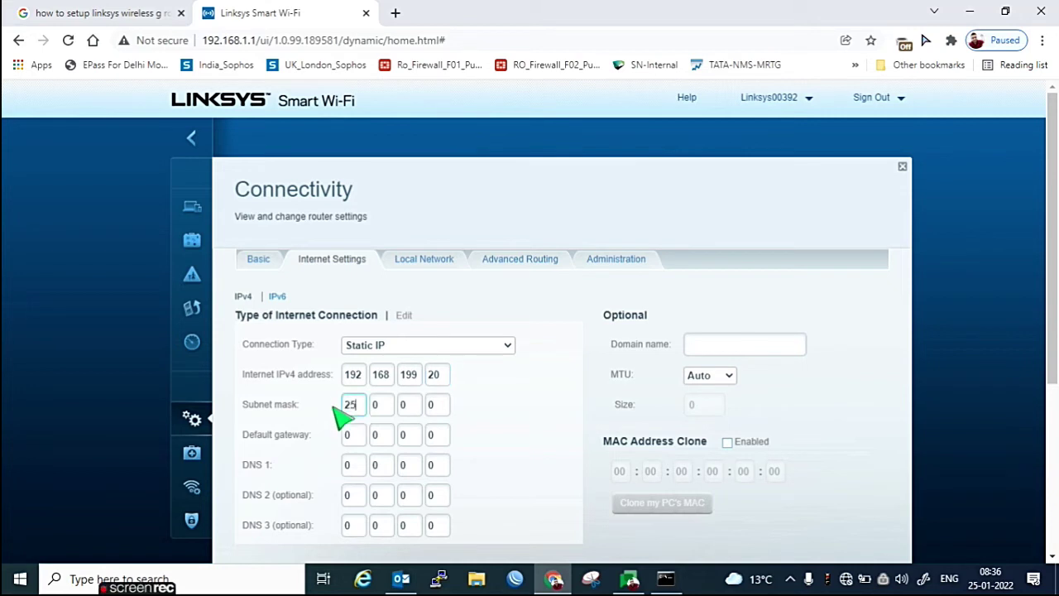
left_click(375, 404)
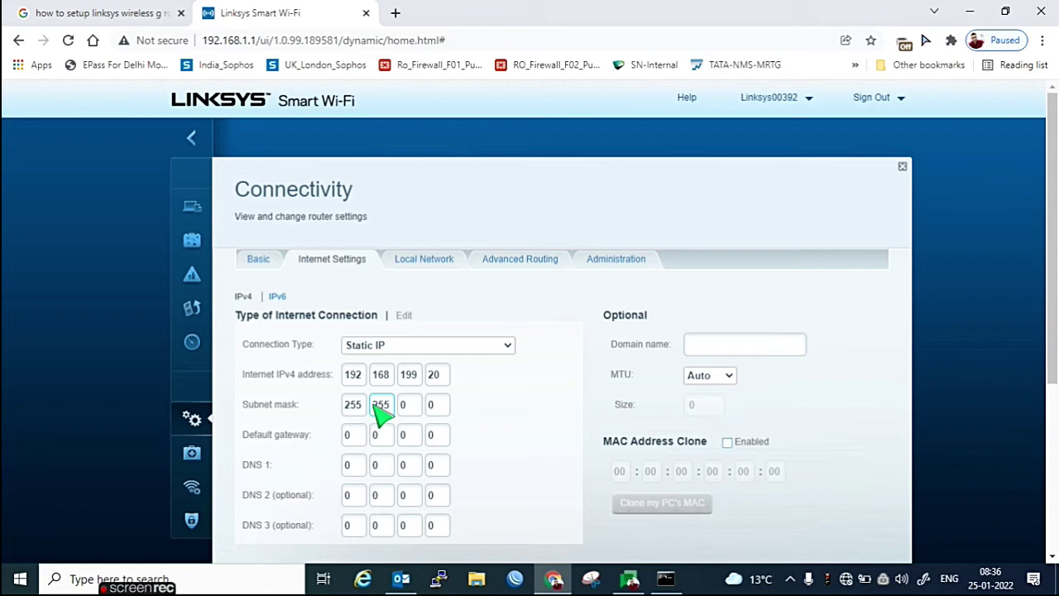
left_click(402, 411)
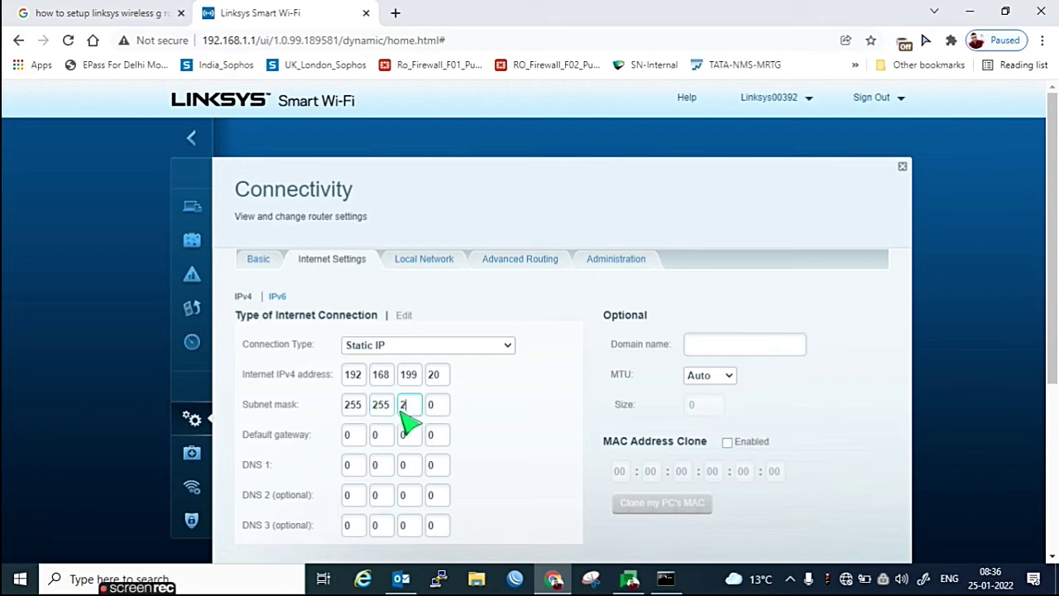
- Set the default gateway of the static connection to 192.168.199.1
left_click(348, 437)
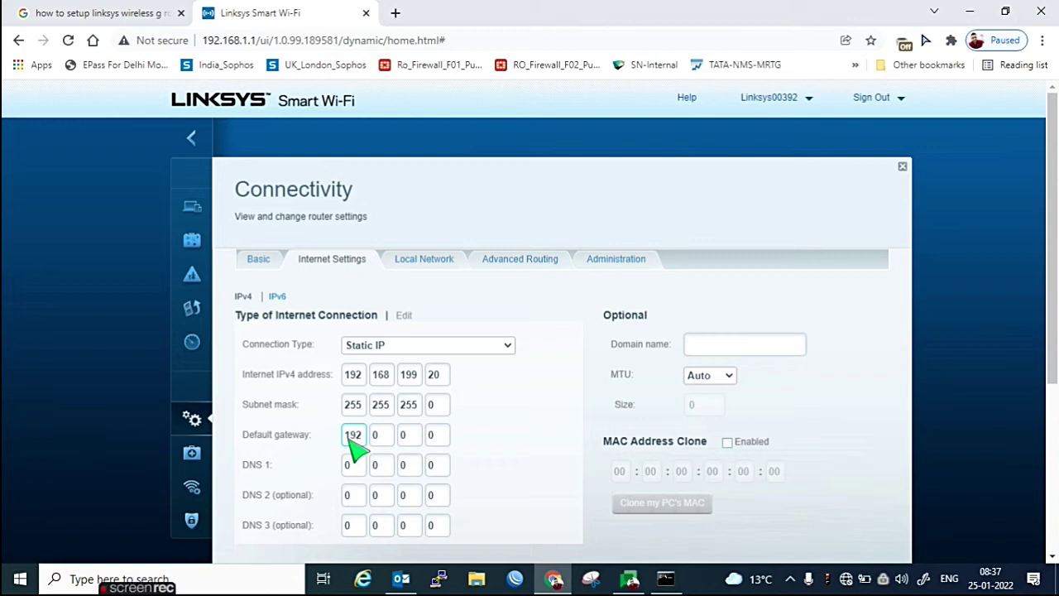
left_click(372, 436)
type("168")
left_click(402, 437)
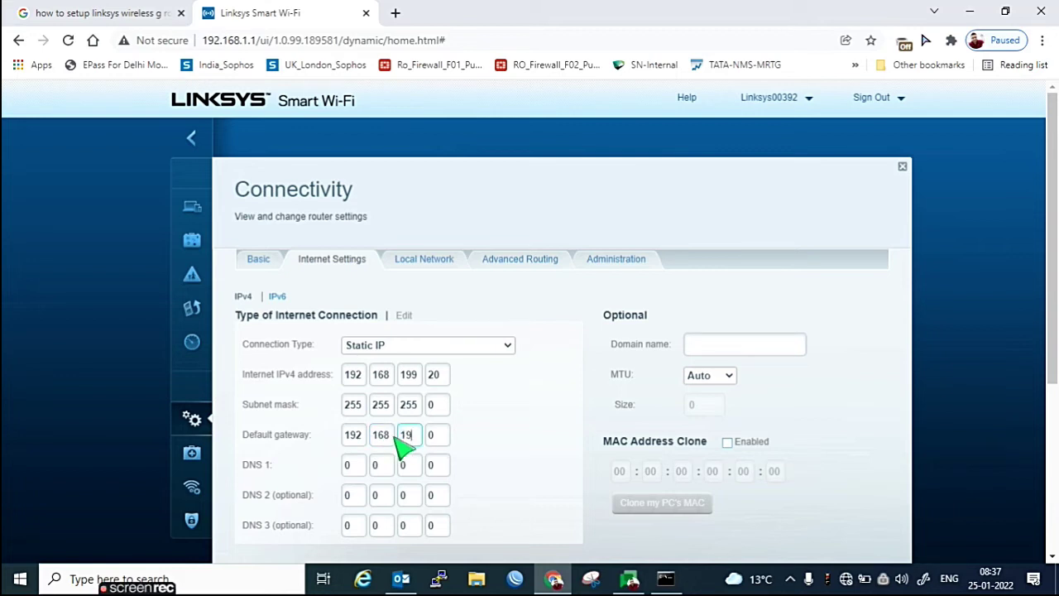
left_click(423, 435)
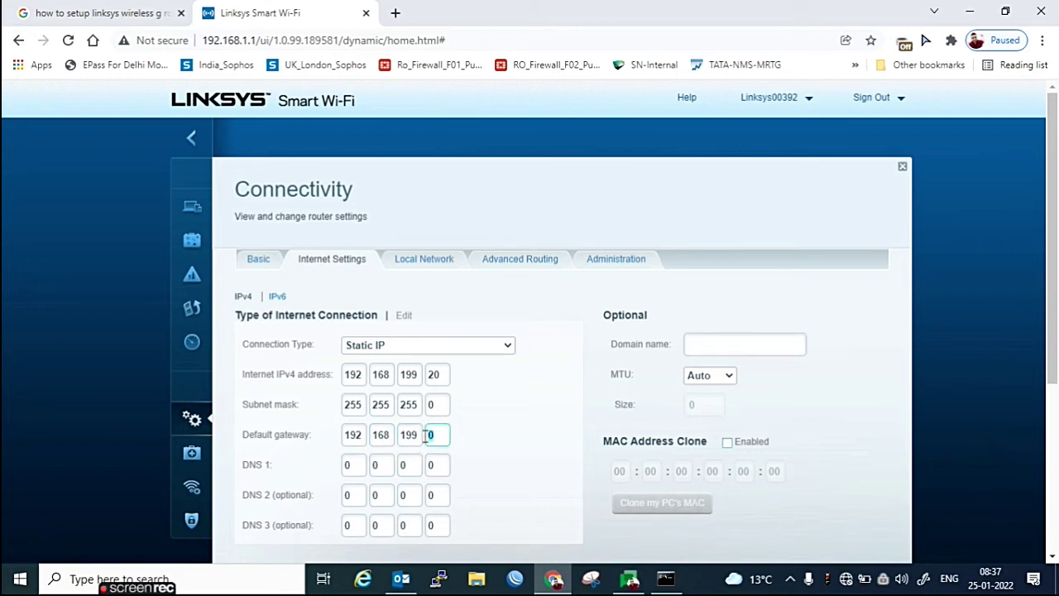
type("1")
- Set DNS 1 of the static connection to 8.8.8.8
left_click(362, 466)
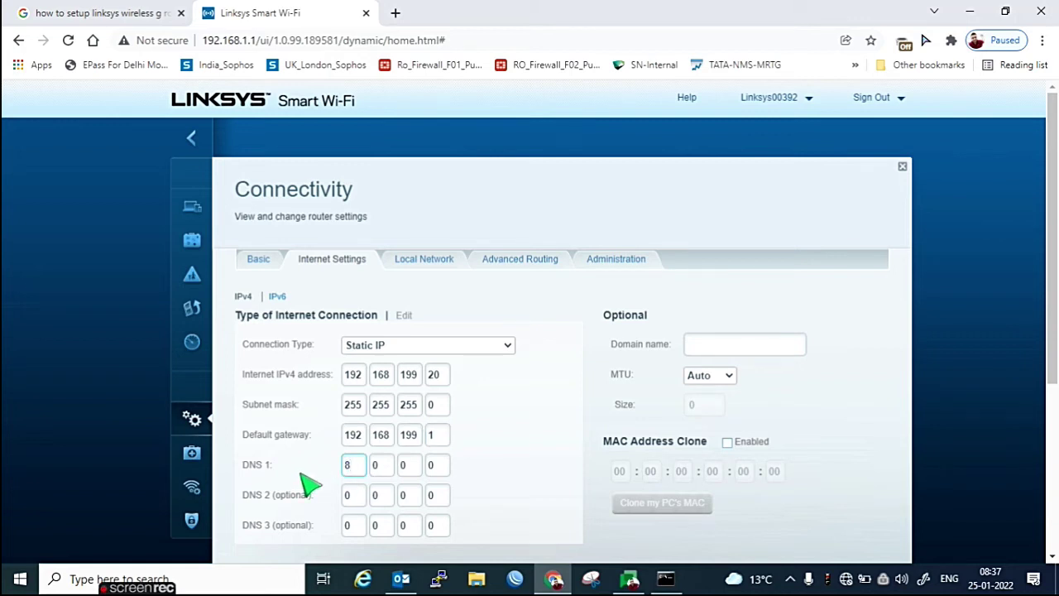
left_click(384, 465)
type("8")
left_click(404, 466)
type("8")
left_click(429, 466)
- Set the optional DNS 2 of the static connection to 8.8.4.4
left_click(349, 498)
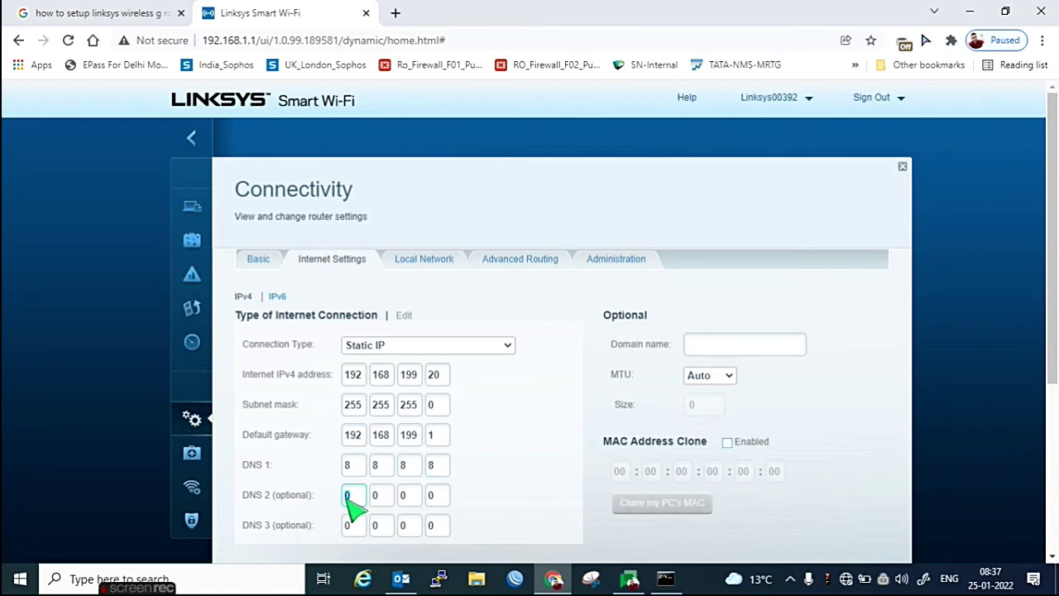
left_click(383, 498)
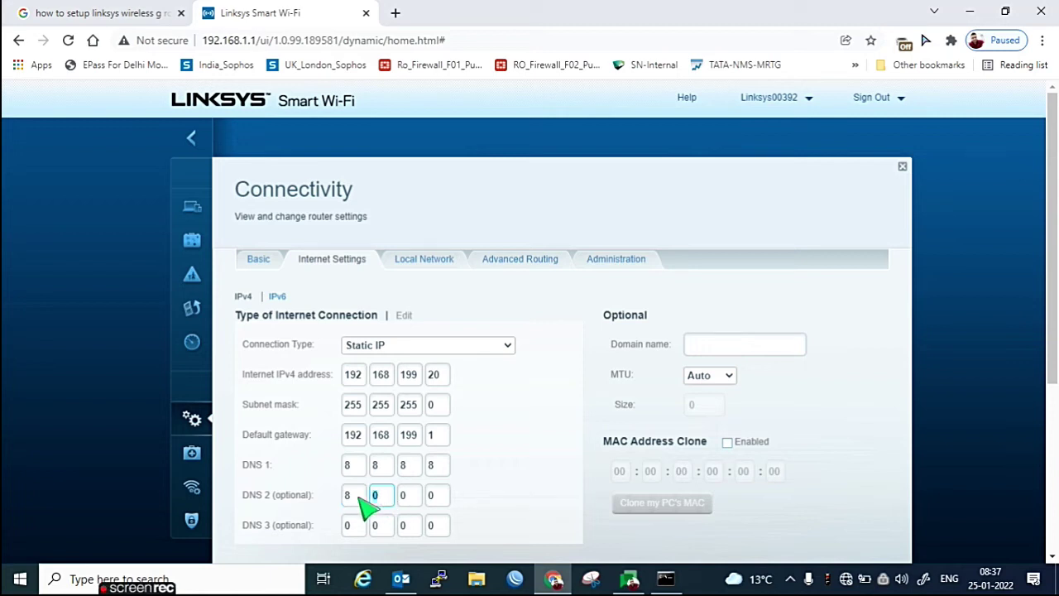
type("8")
left_click(405, 497)
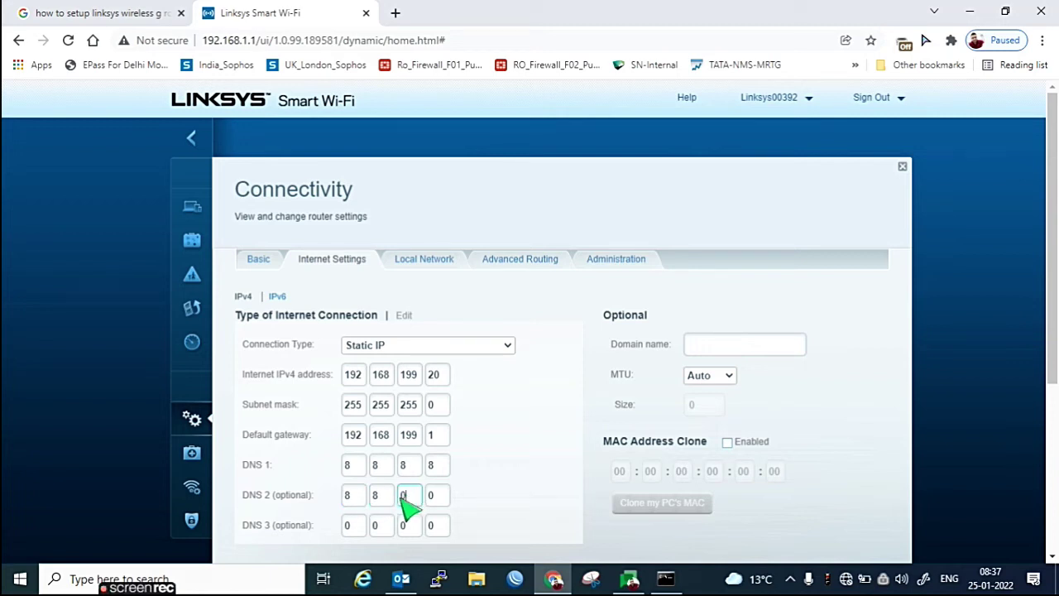
type("4")
left_click(430, 500)
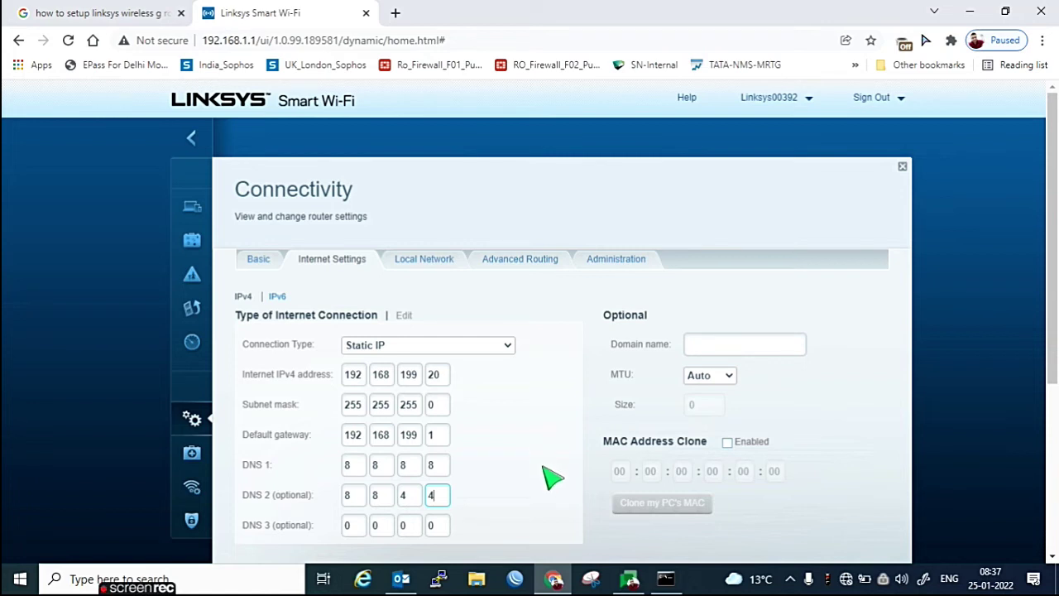
- Apply the static IP Internet settings to the router and acknowledge the notice
scroll(542, 473, "down", 2)
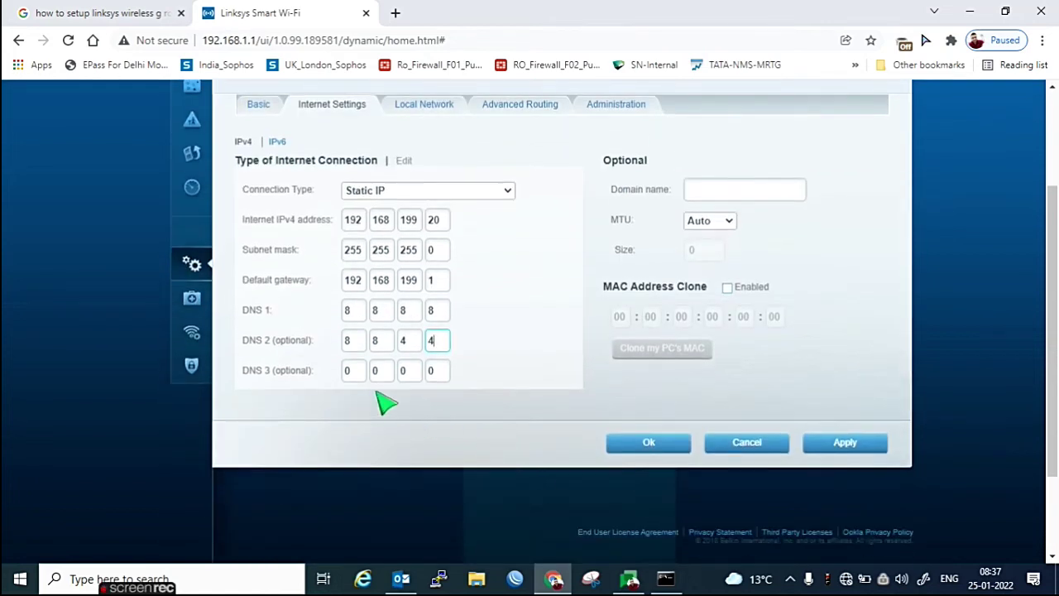
left_click(842, 449)
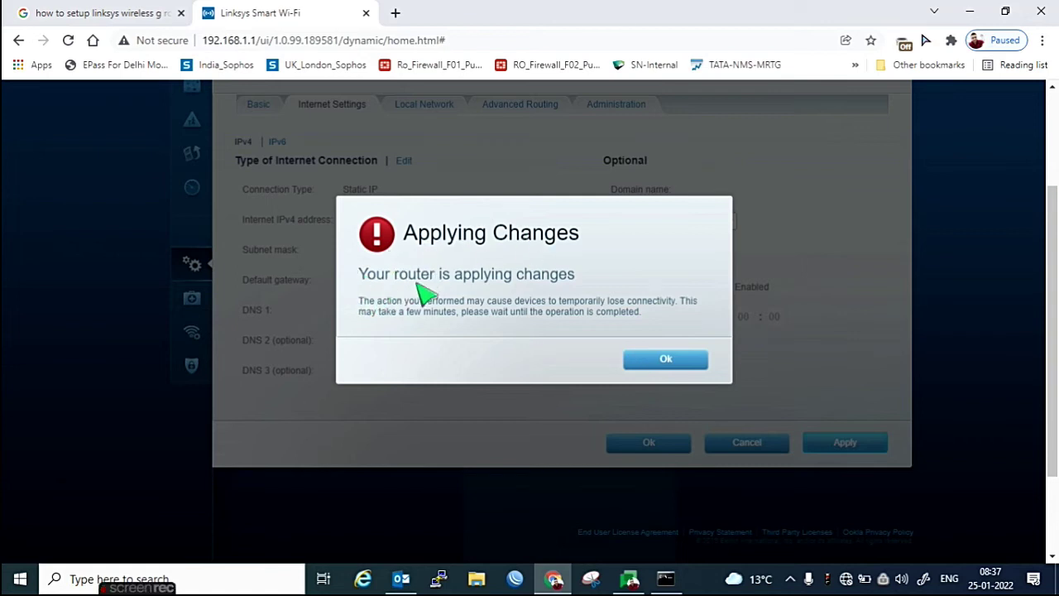
left_click(654, 359)
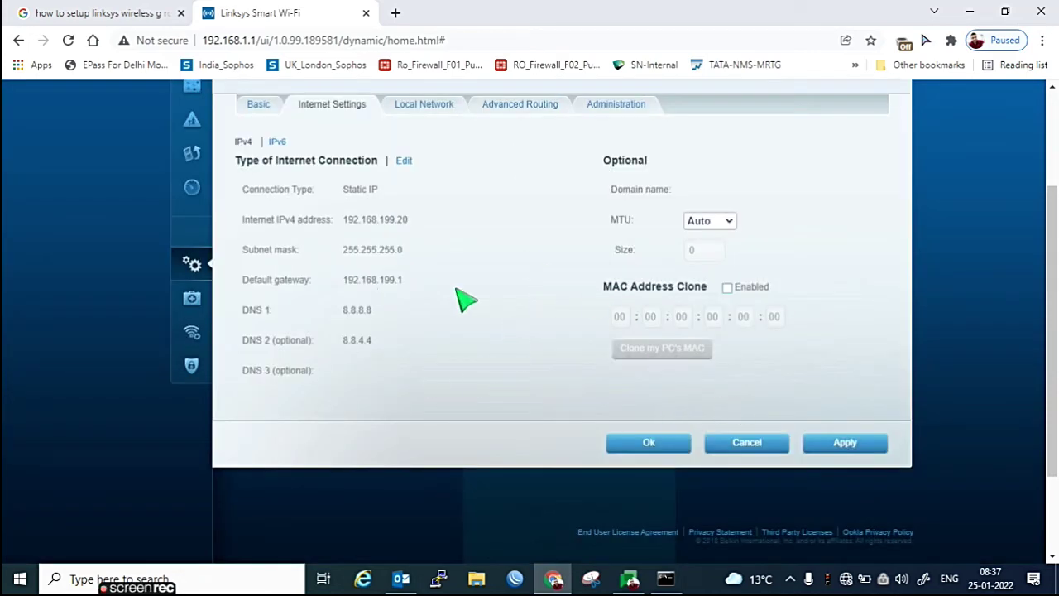
- Open the router details in the Local Network settings for editing and look at the host name
scroll(433, 336, "up", 2)
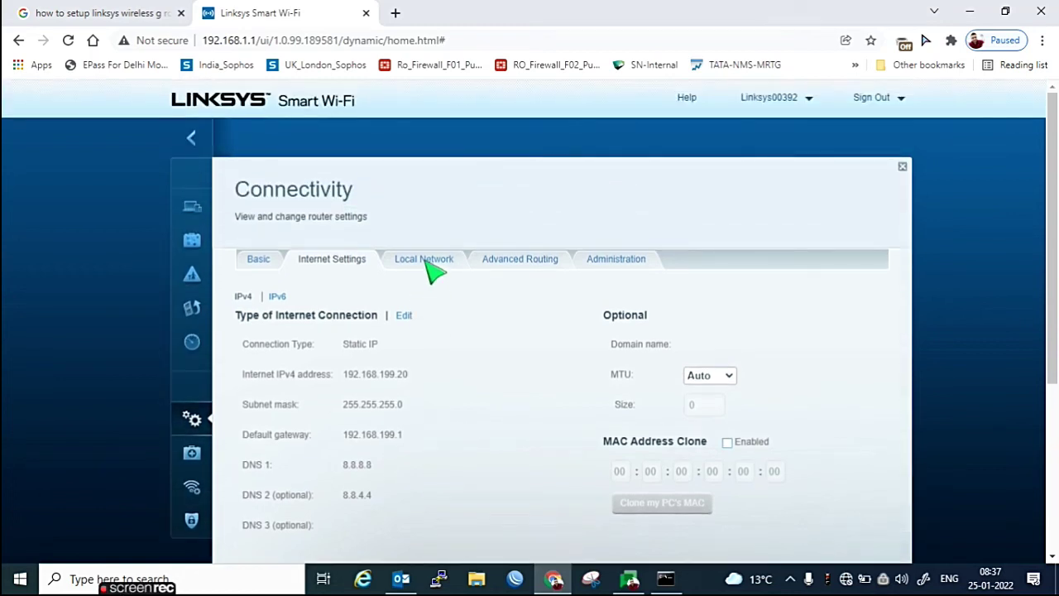
left_click(432, 263)
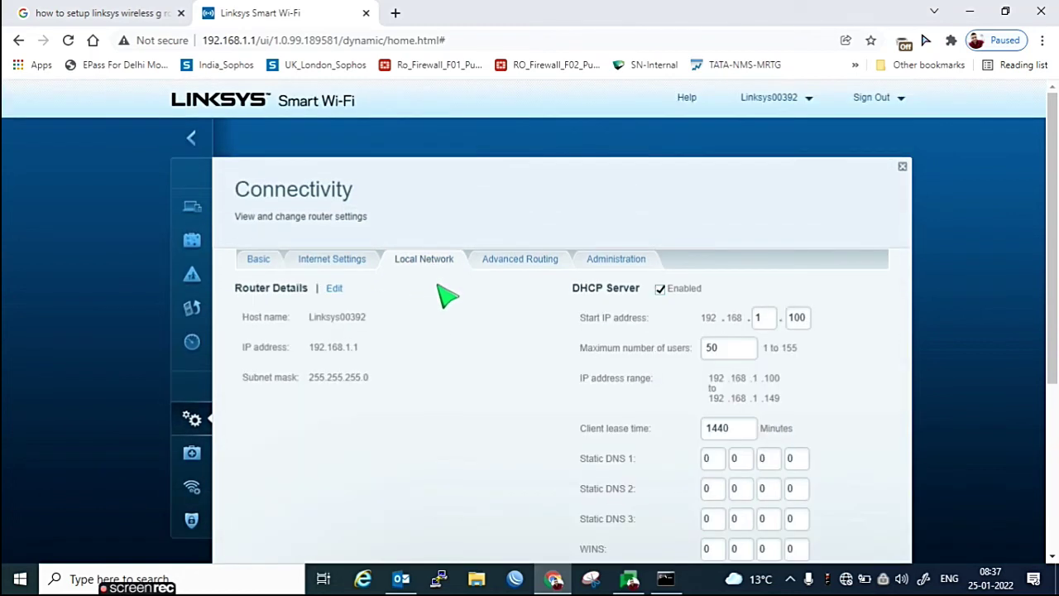
left_click(335, 292)
left_click_drag(390, 326, 327, 320)
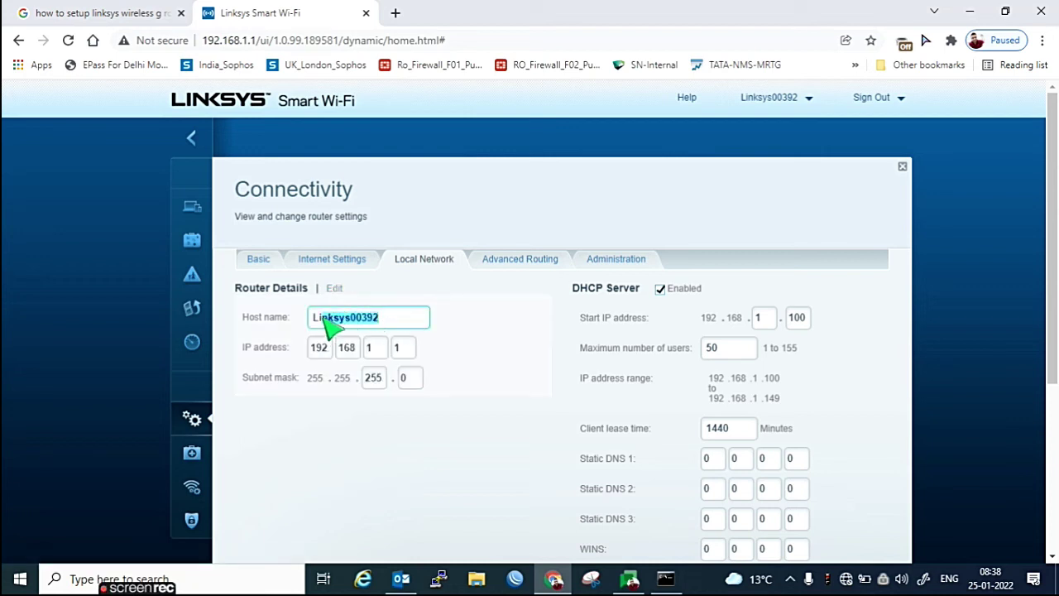
left_click(499, 329)
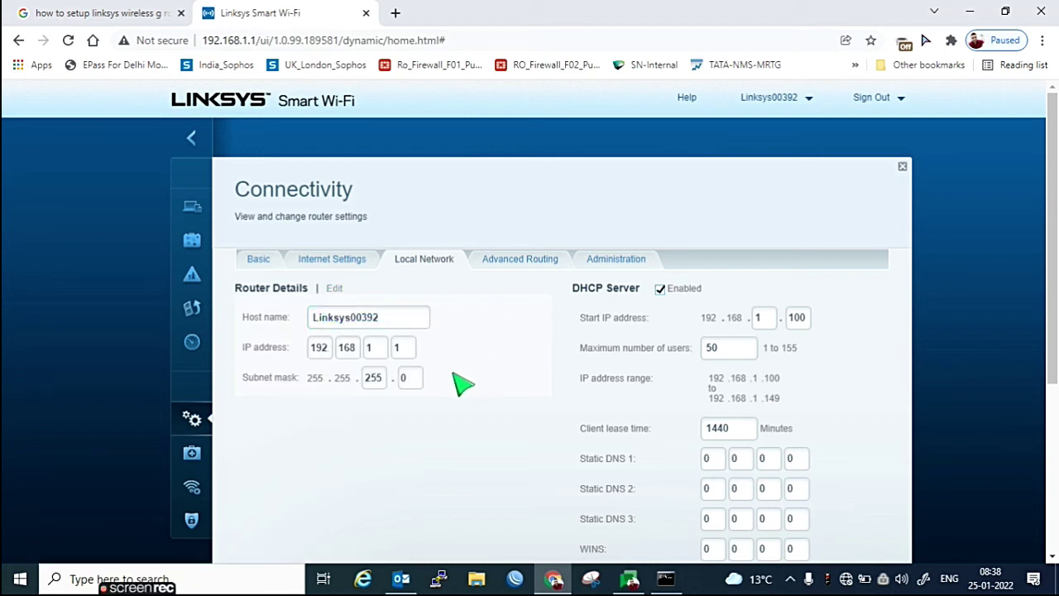
left_click(372, 348)
double_click(369, 348)
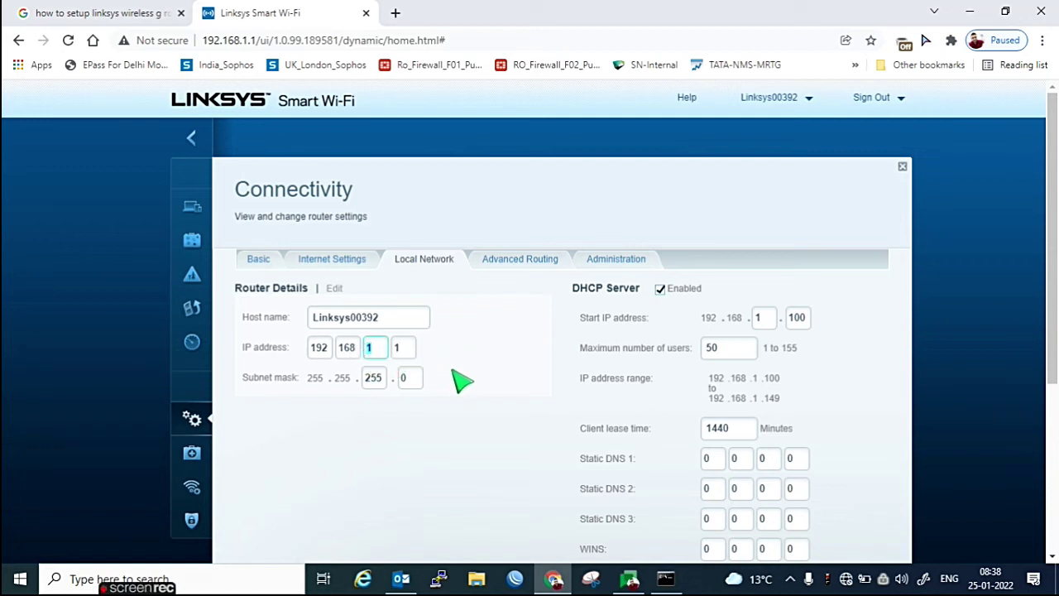
key("BackSpace")
left_click(376, 351)
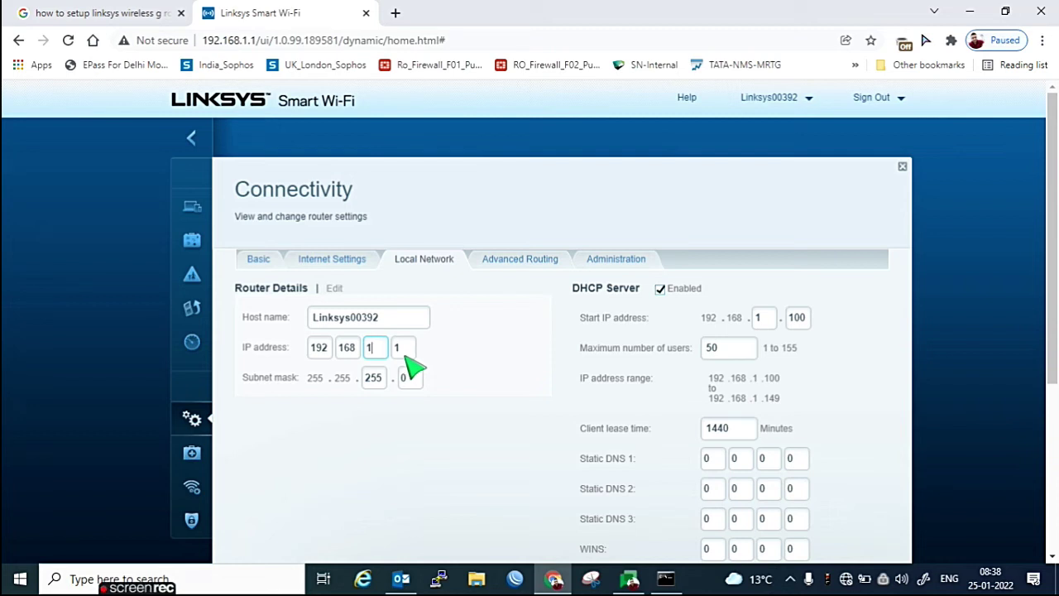
double_click(369, 351)
- Disable the DHCP server for the local network, apply the change and close the Connectivity settings
left_click(659, 288)
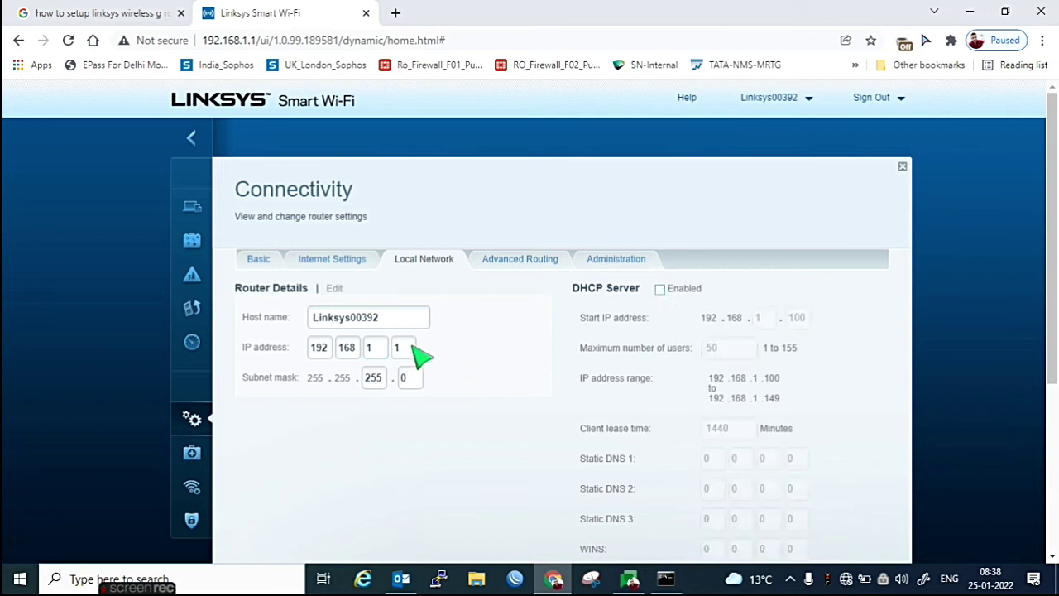
scroll(464, 368, "down", 2)
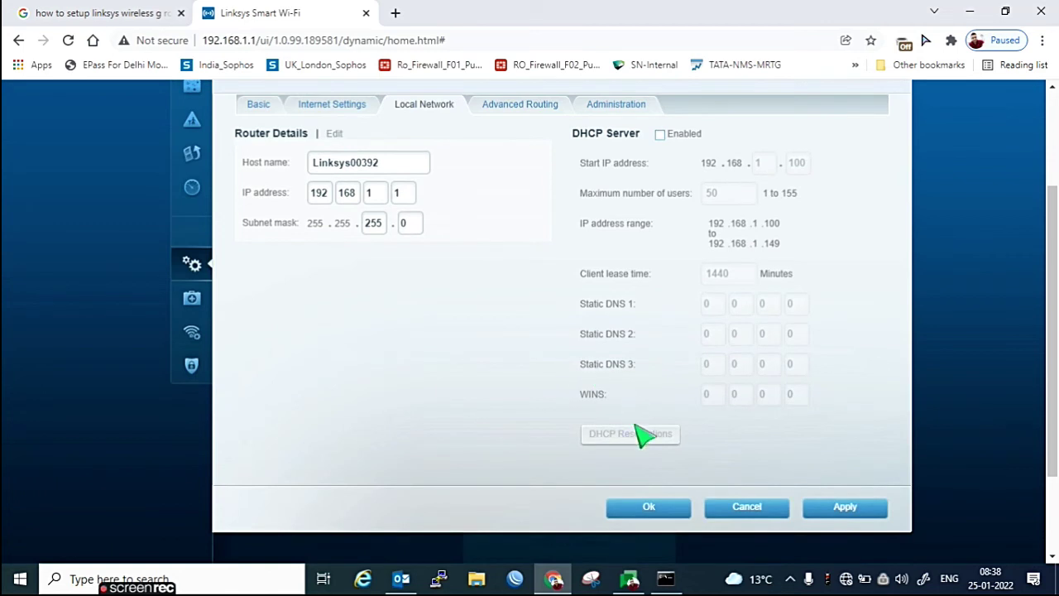
left_click(834, 512)
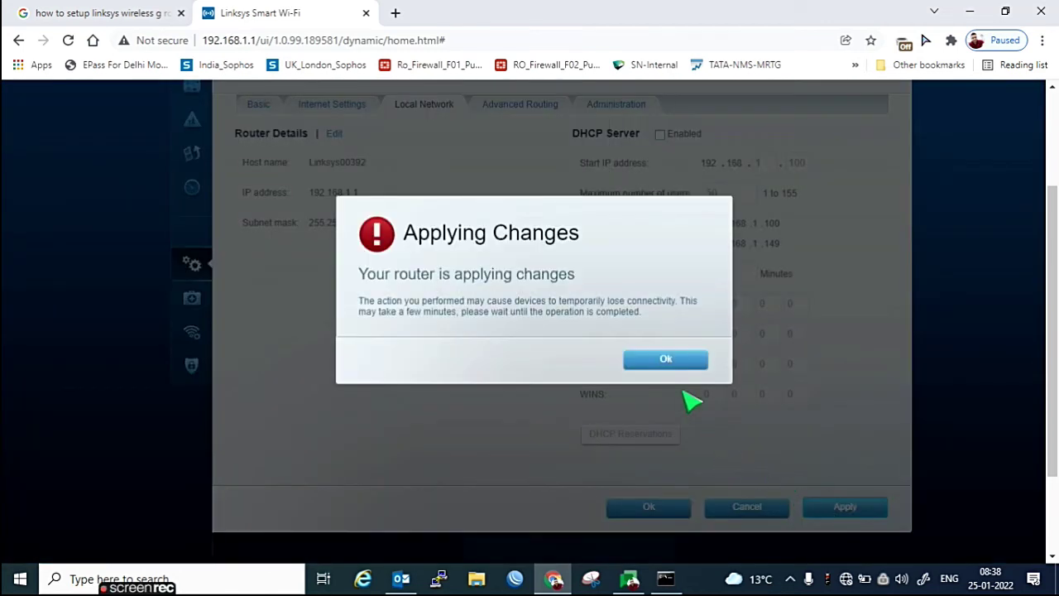
left_click(666, 361)
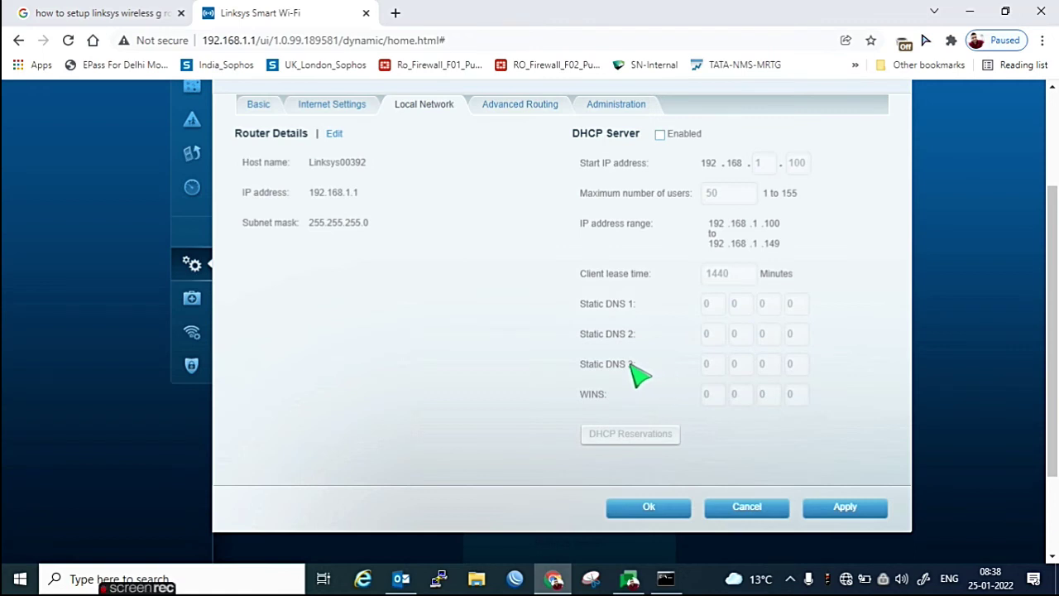
left_click(649, 509)
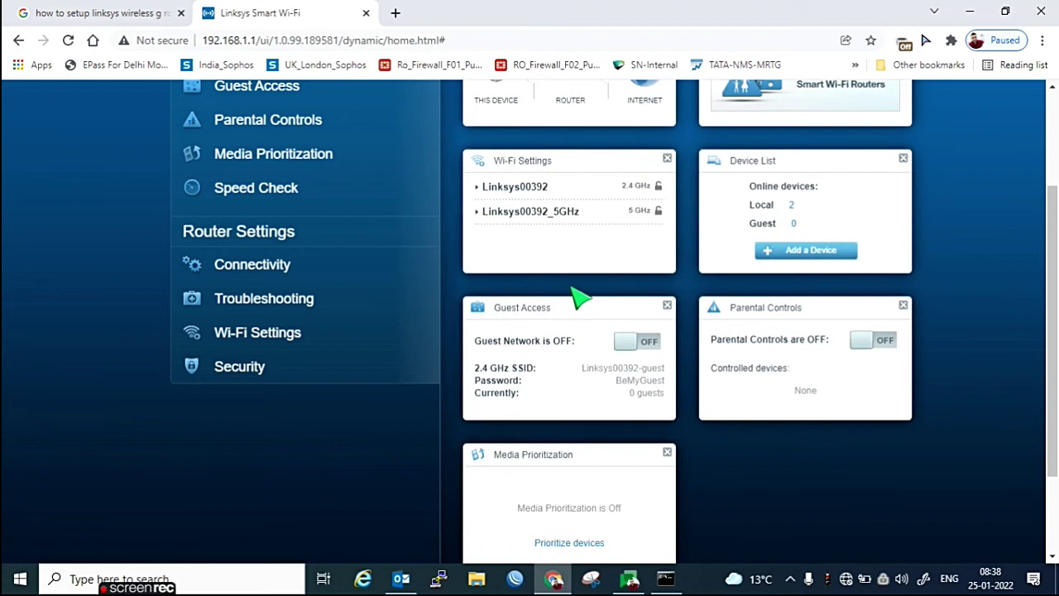
- Try to open the 5 GHz network in the home page's Wi-Fi Settings and retry the connection to the router
scroll(582, 298, "up", 3)
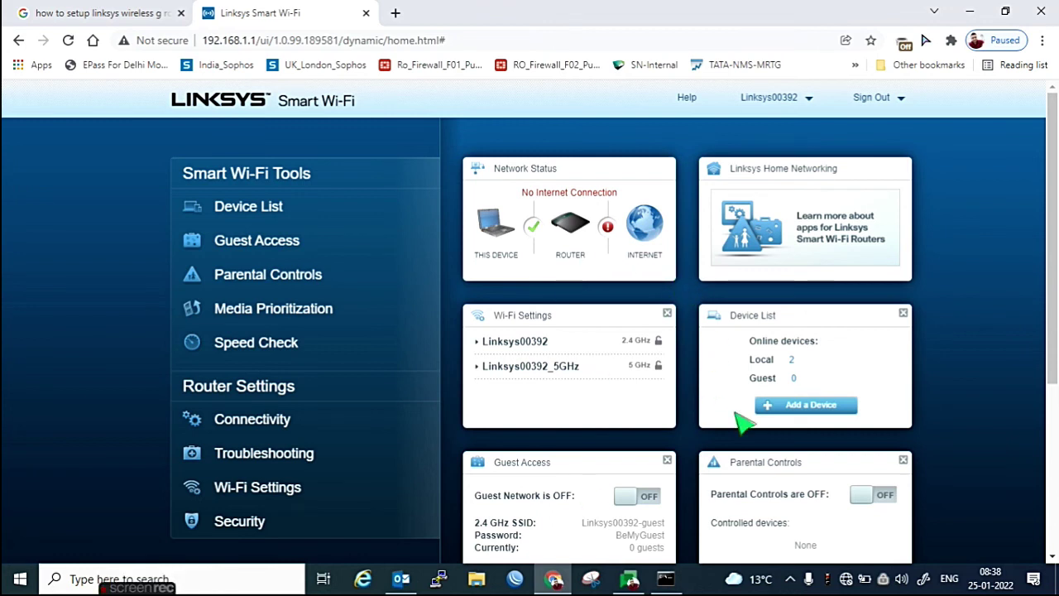
left_click(524, 369)
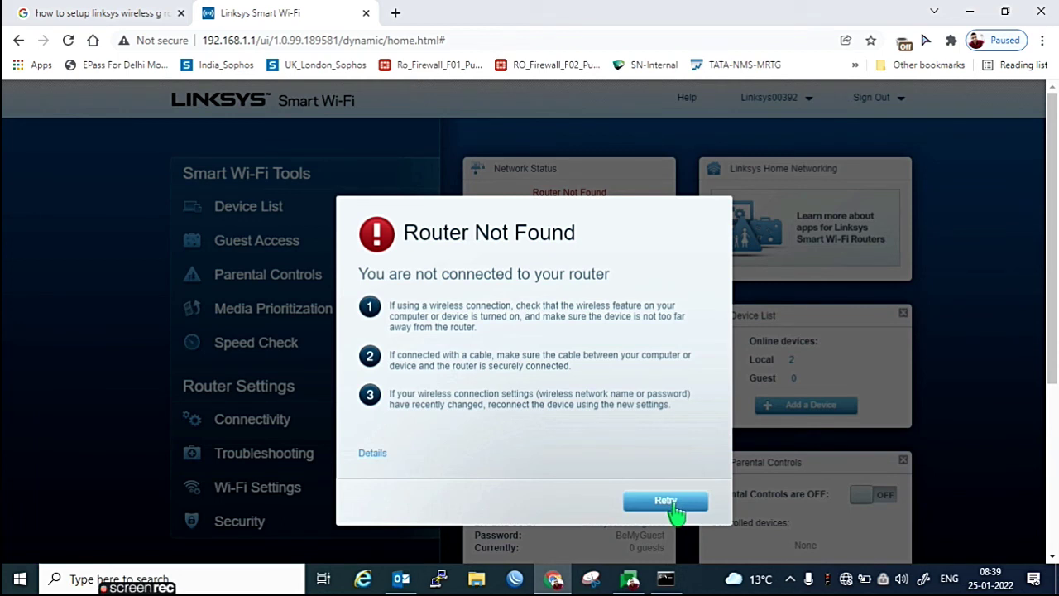
left_click(672, 505)
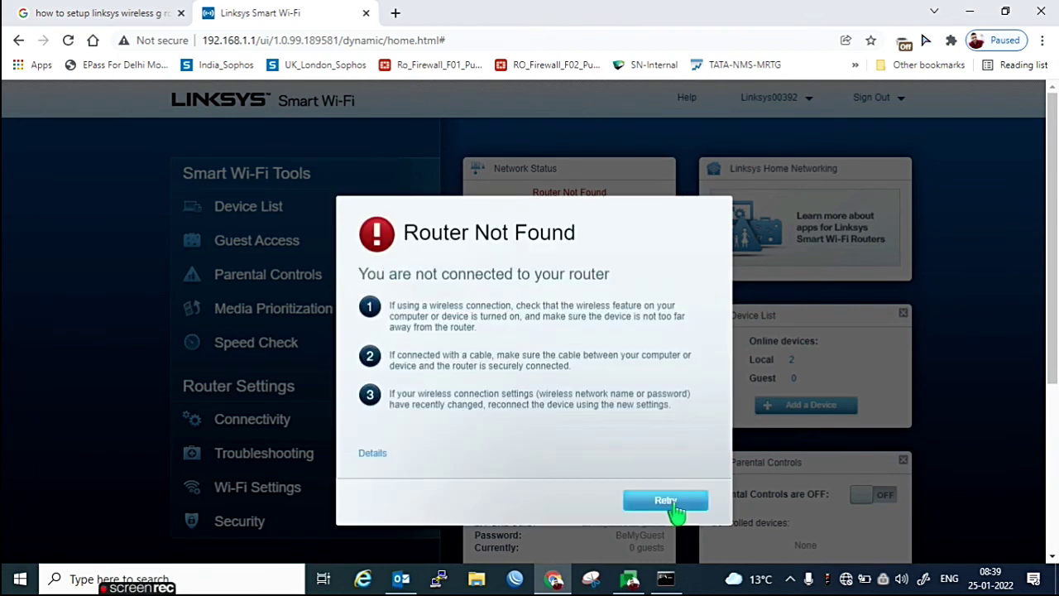
left_click(677, 503)
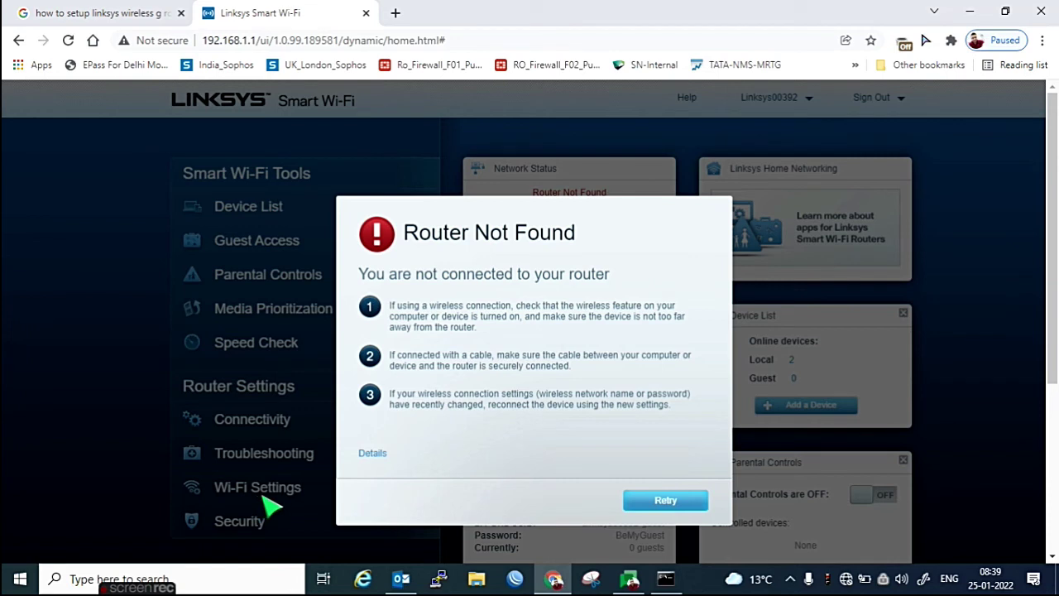
- Switch to Command Prompt, stop the running ping, test Internet access by pinging google.com, and minimize the window
mouse_move(136, 584)
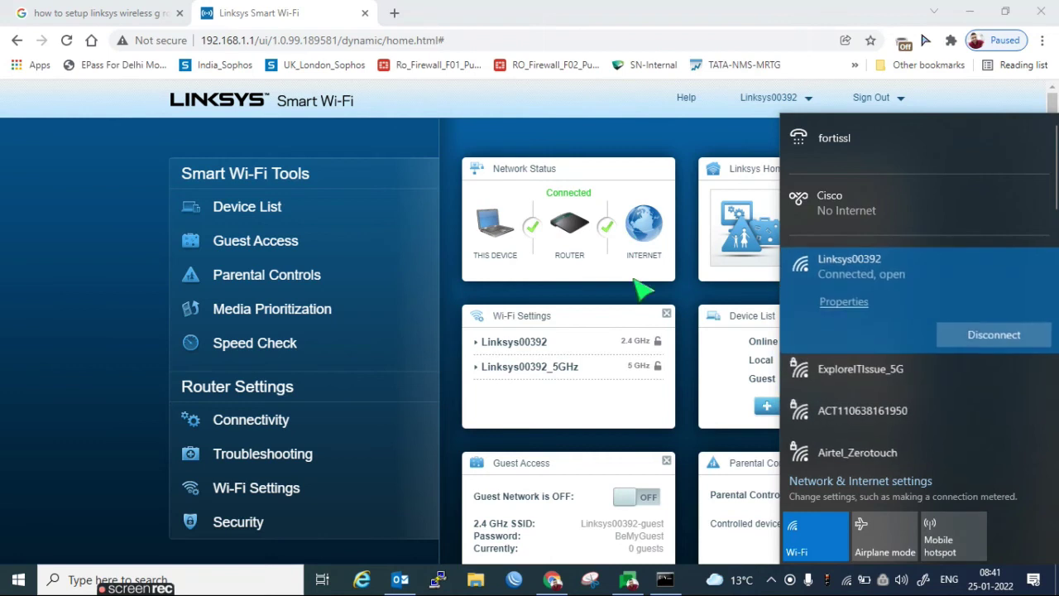
left_click(663, 582)
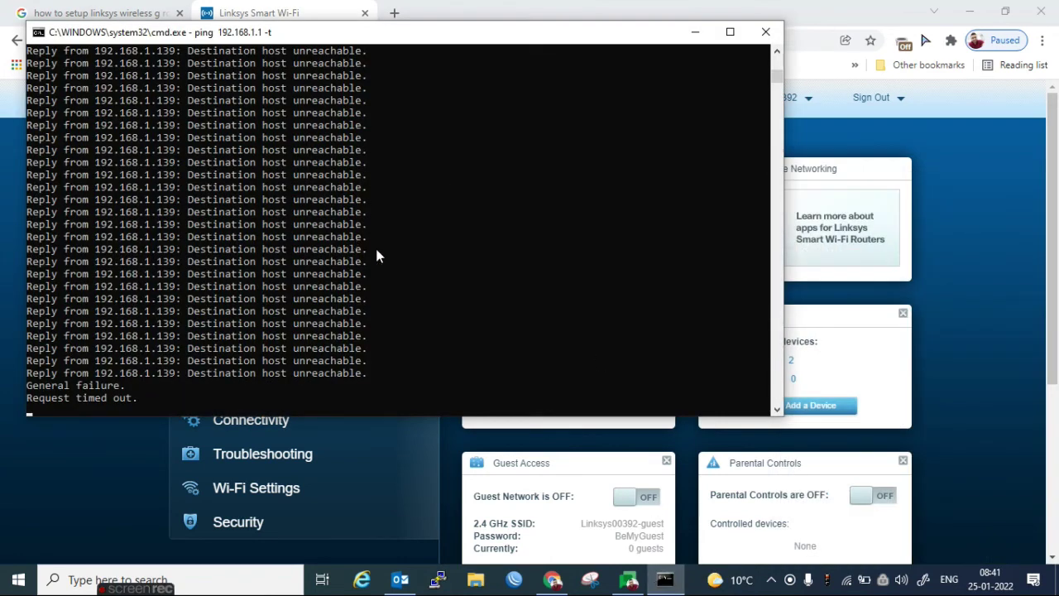
key("ctrl+c")
type("ping")
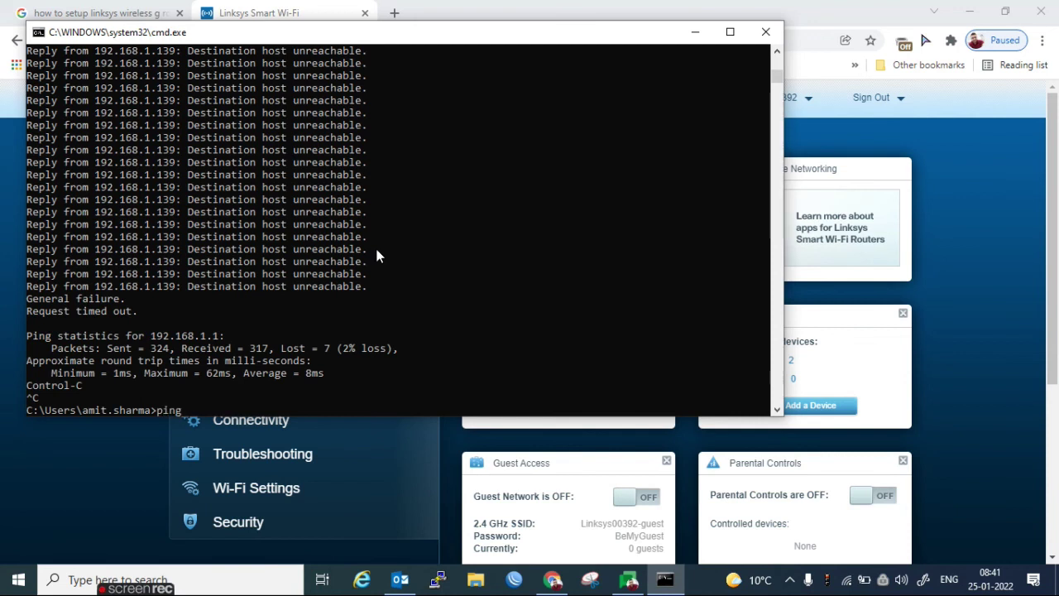
type(" google.co")
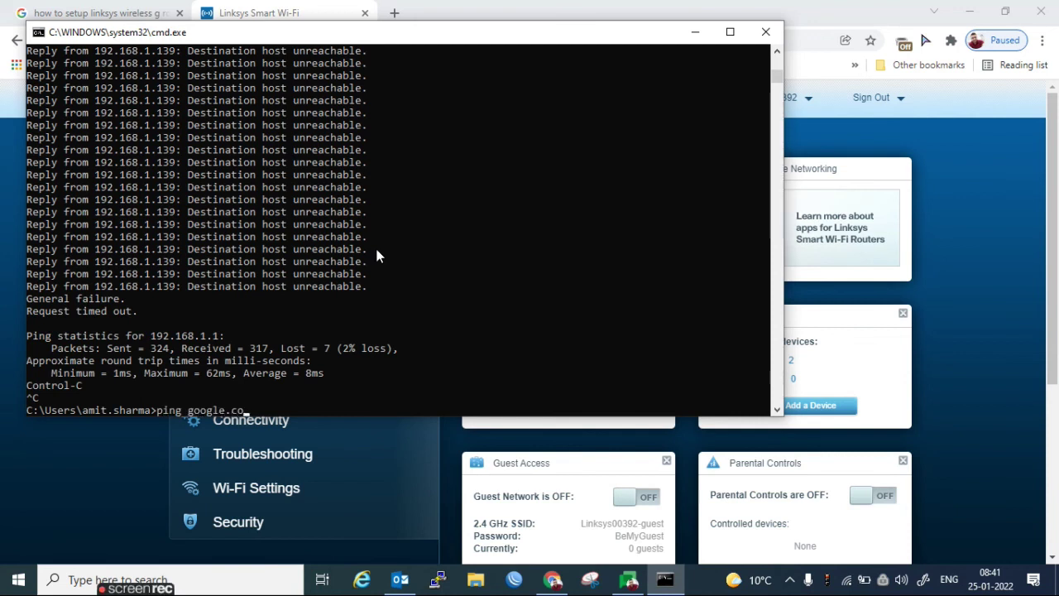
type("m")
key("Return")
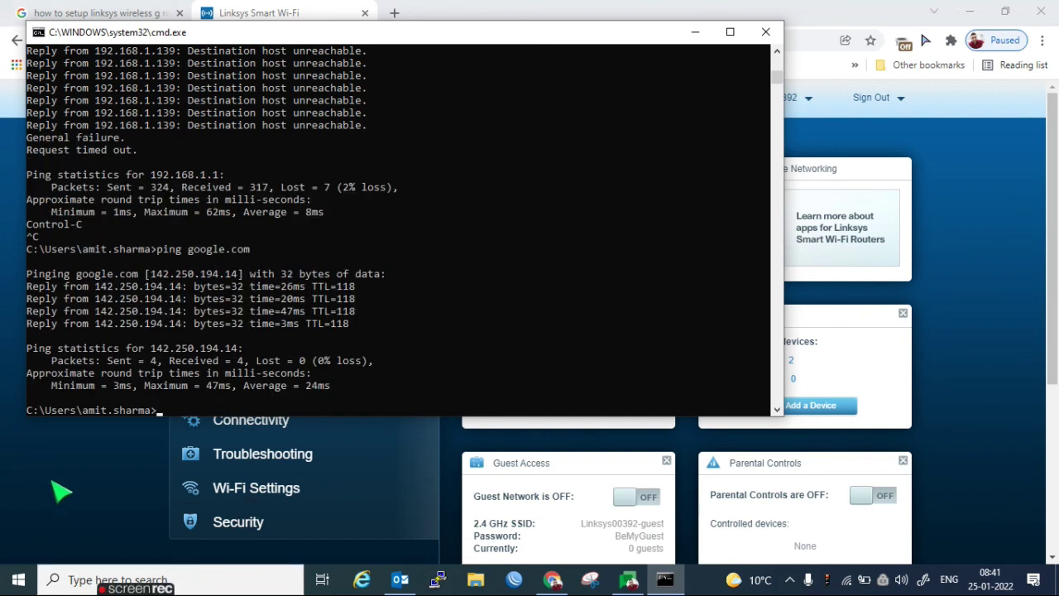
left_click(695, 32)
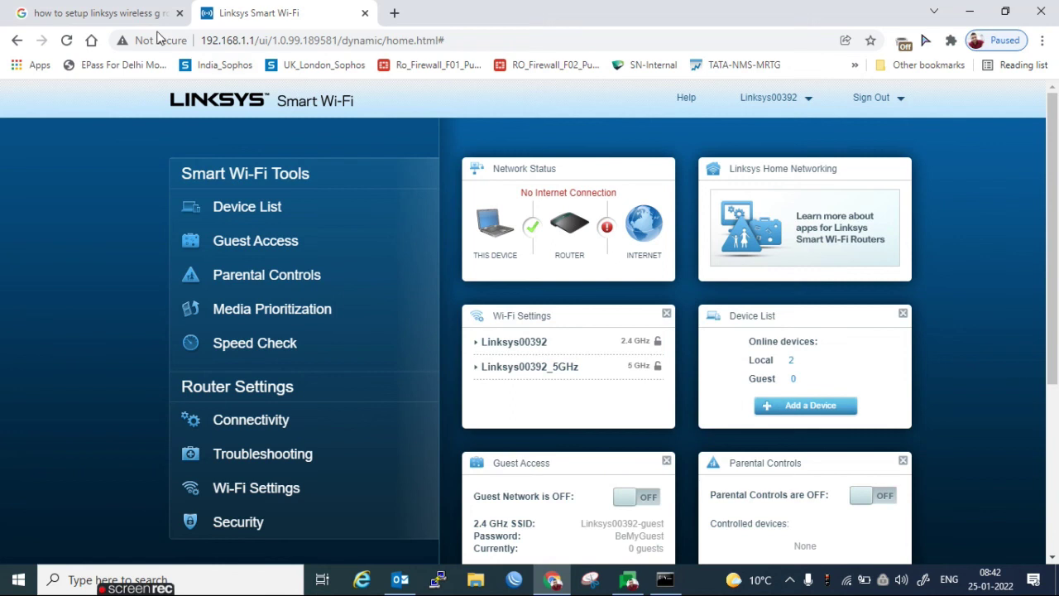
- Reload the router's home page, and try to reach the router at the address 192.168.199.20 instead
left_click(67, 41)
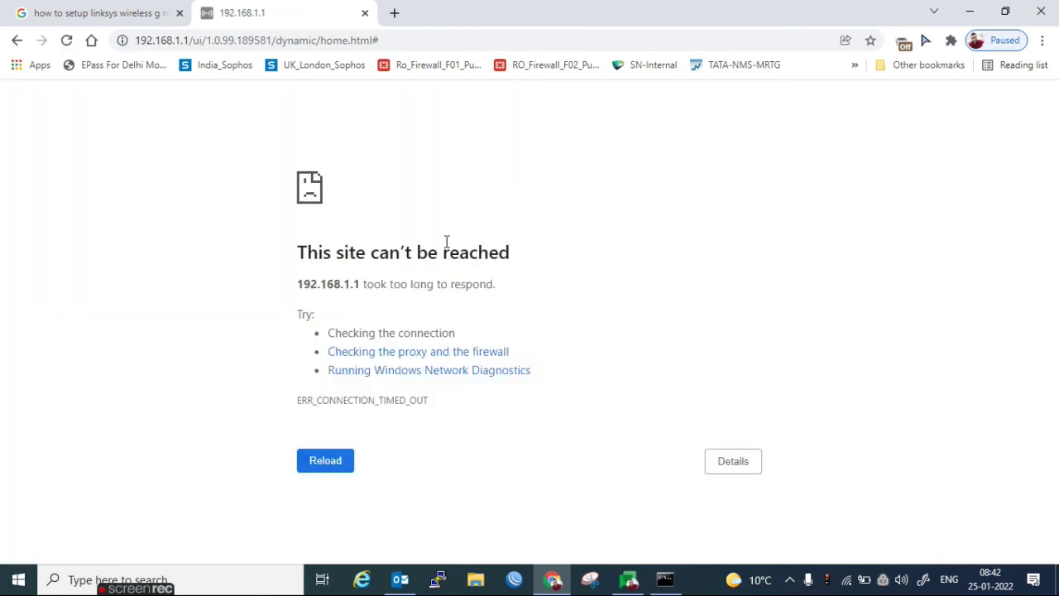
left_click(190, 41)
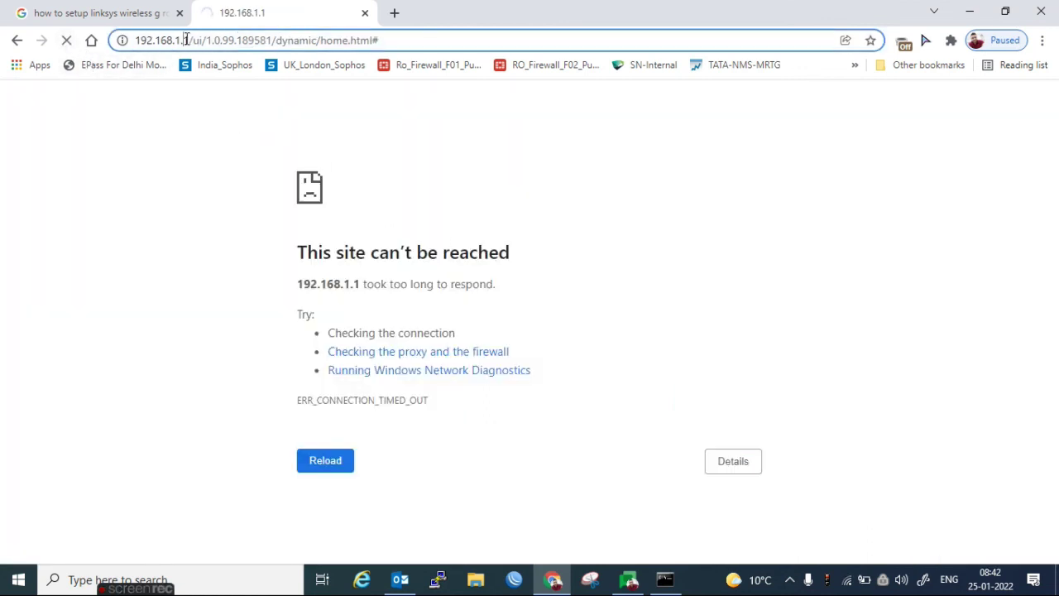
left_click(138, 41)
left_click_drag(135, 40, 539, 58)
type("192.16")
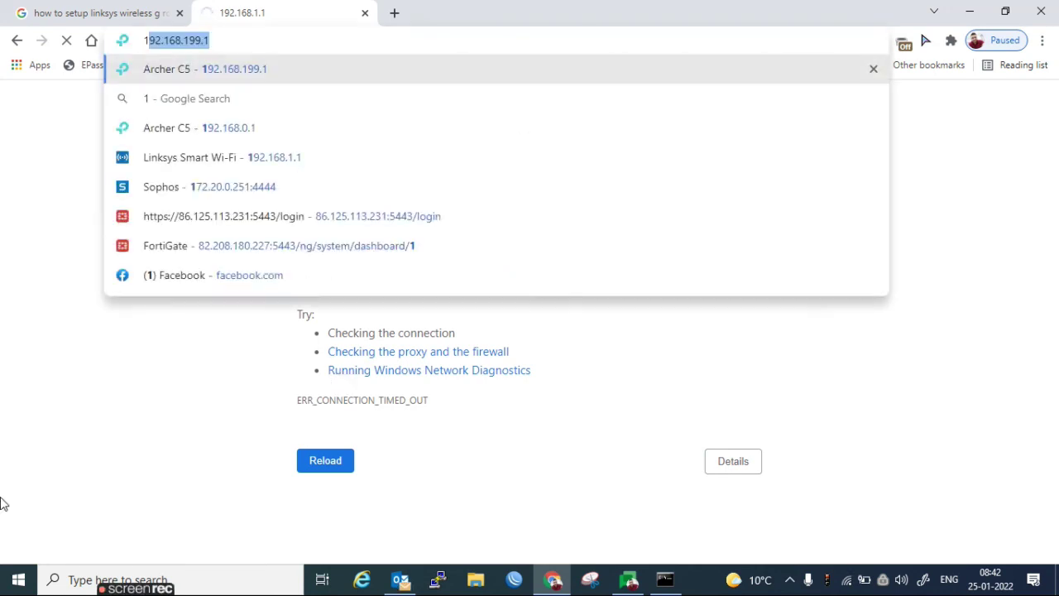
type("8.")
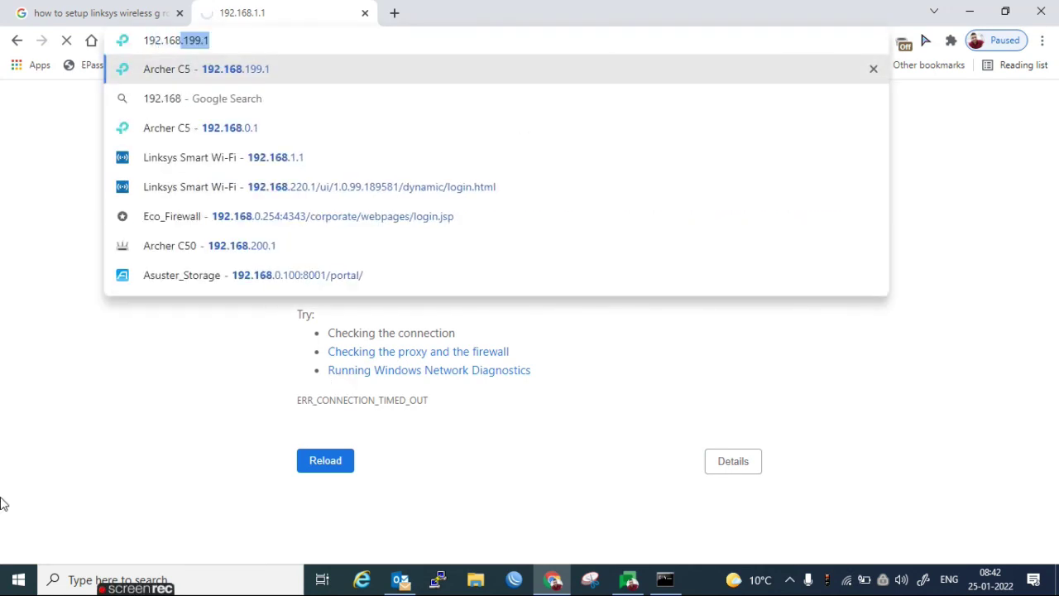
type("199.20")
key("Return")
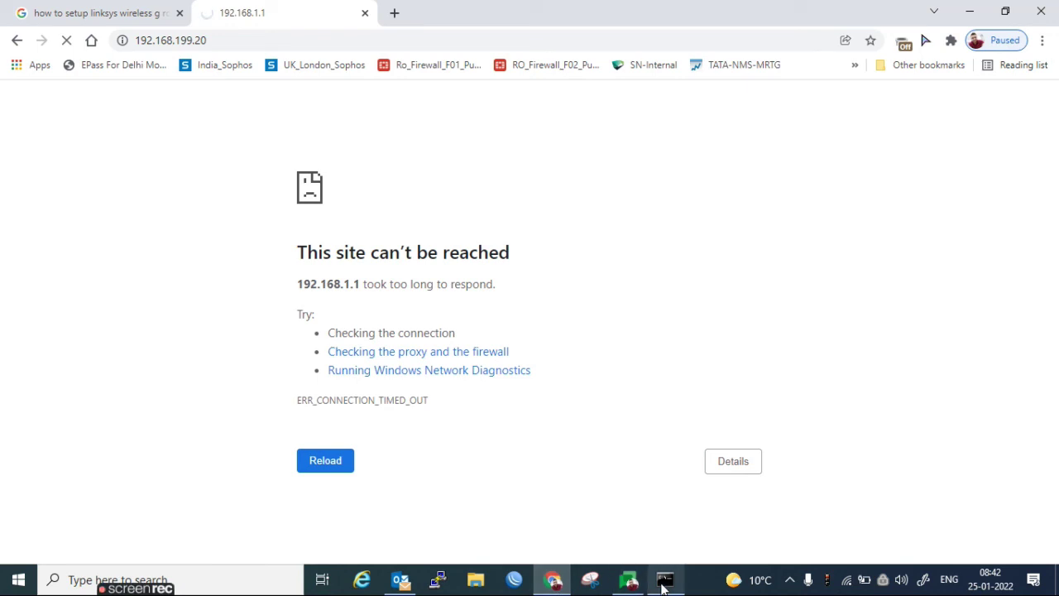
- Switch to Command Prompt and test Internet access by repeating the ping to google.com twice
mouse_move(663, 584)
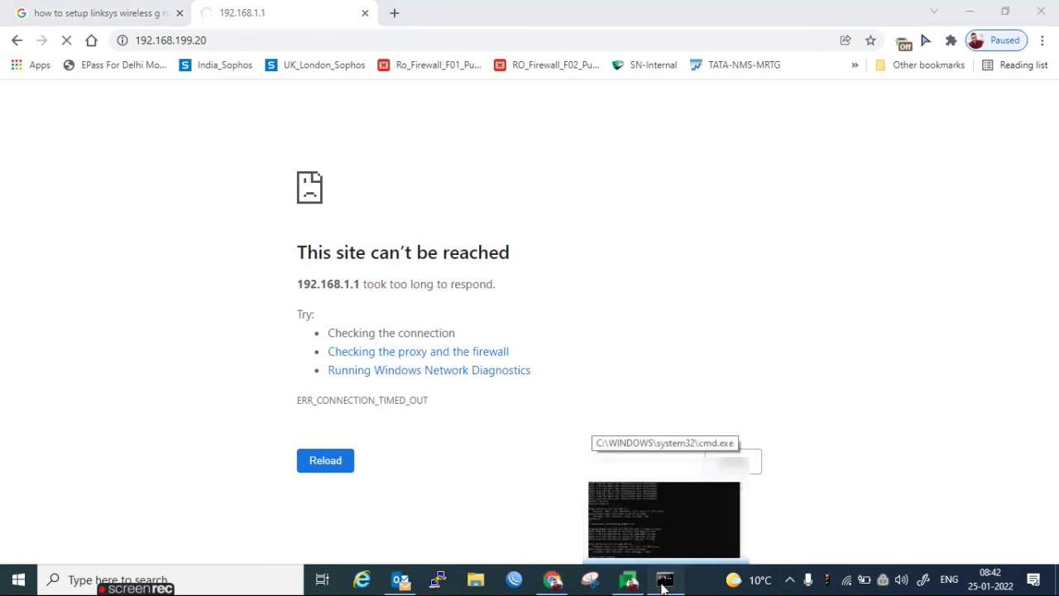
left_click(663, 583)
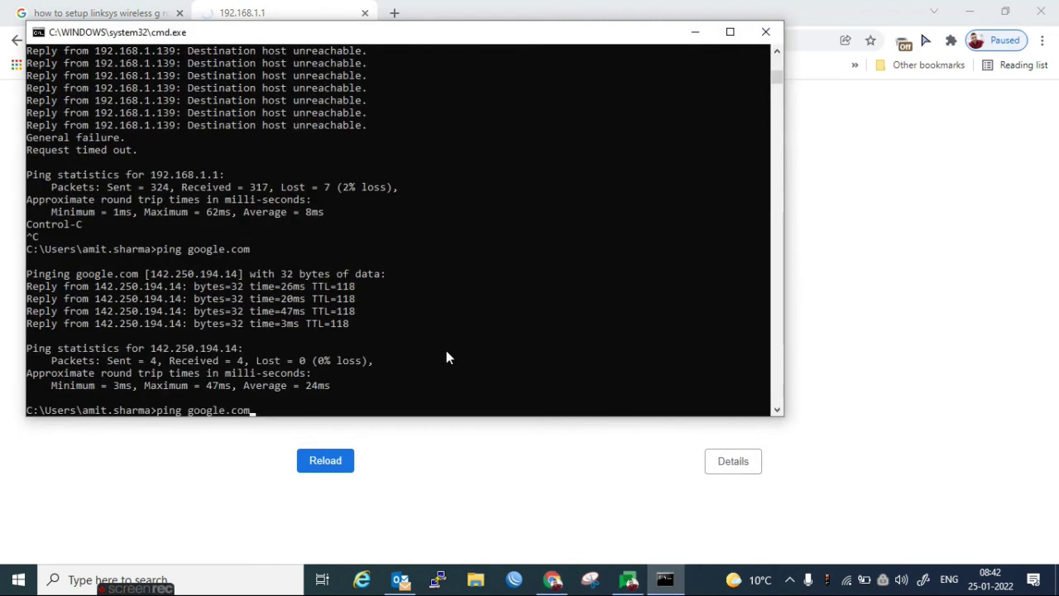
key("Up")
key("Return")
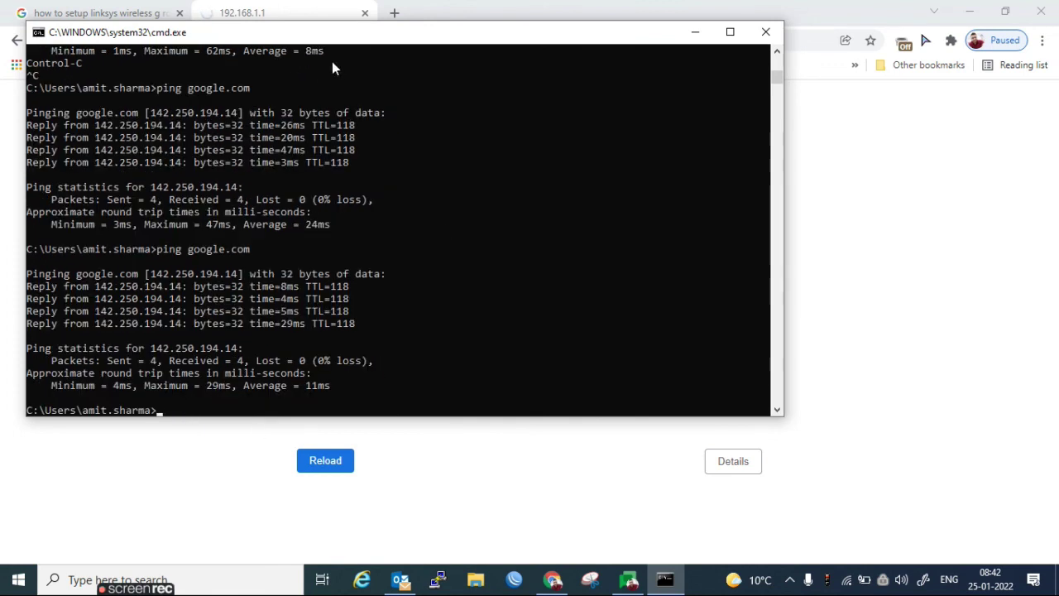
left_click_drag(326, 41, 364, 34)
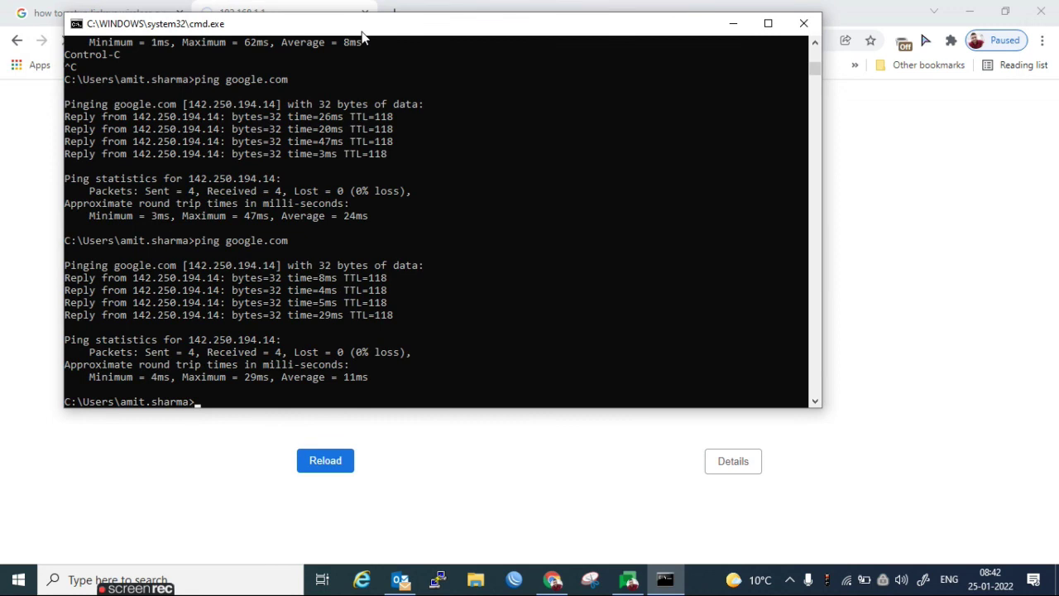
key("Up")
key("Return")
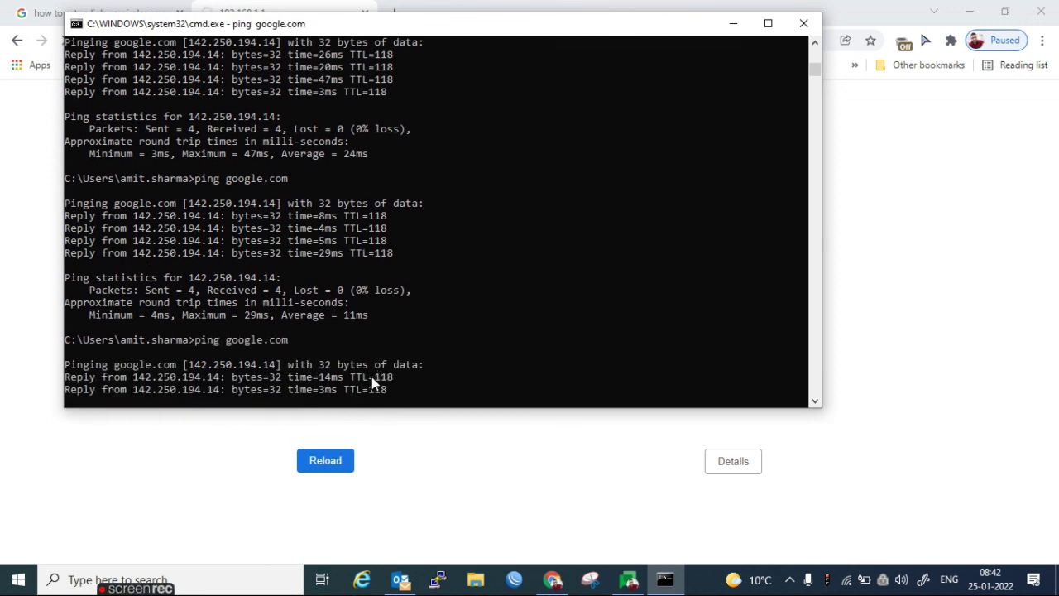
- Switch back to Chrome, open google.com in the router's browser tab and activate the search box
left_click(519, 10)
left_click(355, 38)
type("google.com")
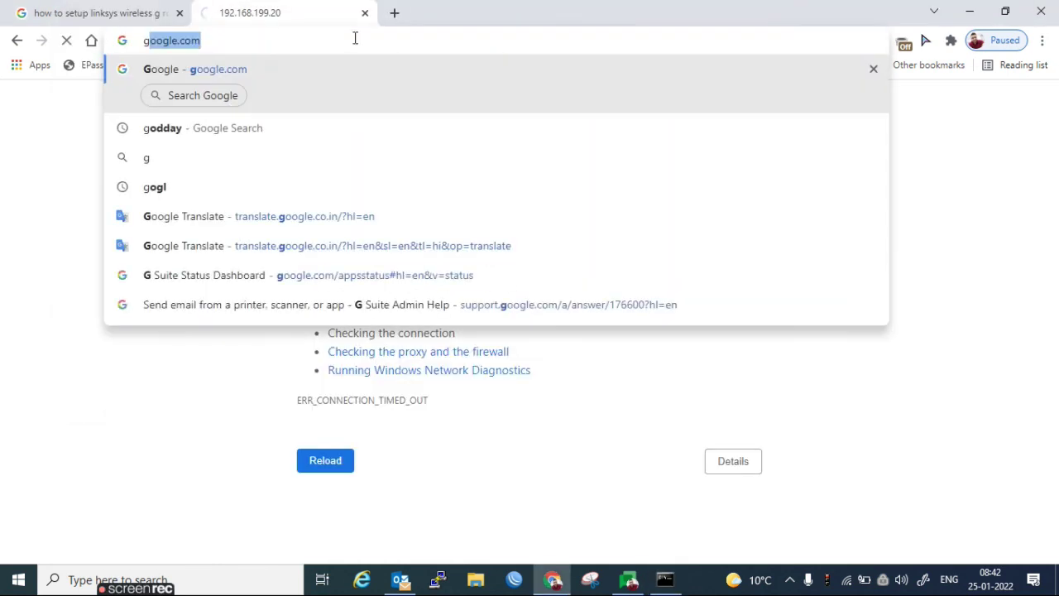
key("Return")
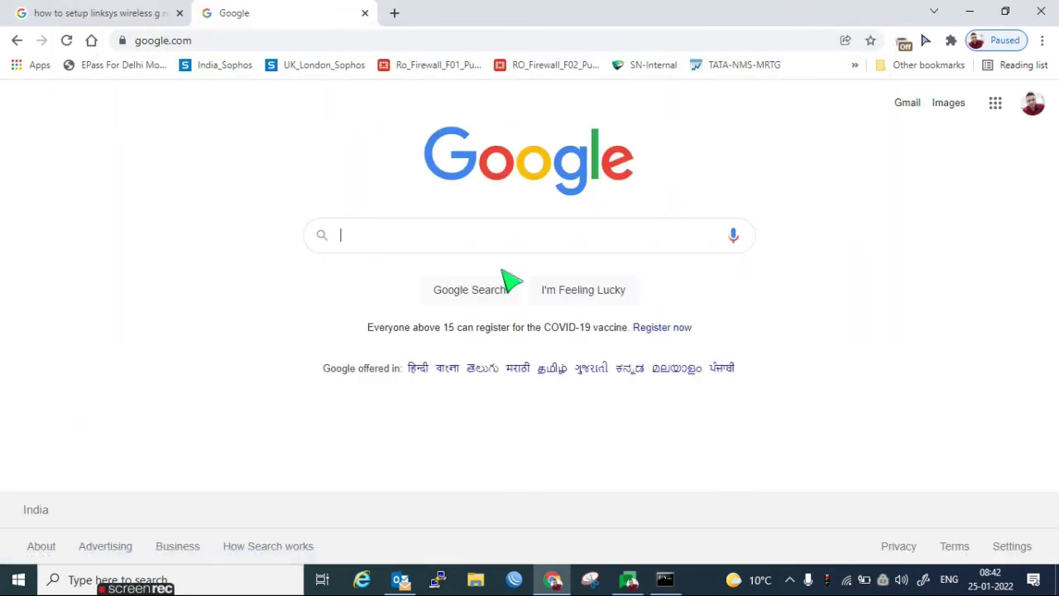
left_click(365, 230)
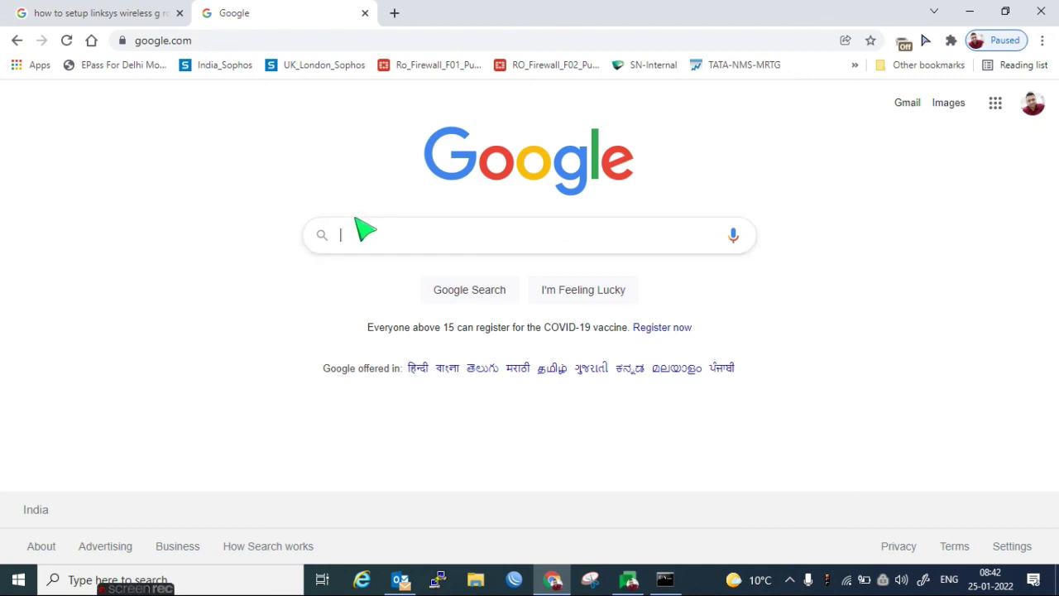